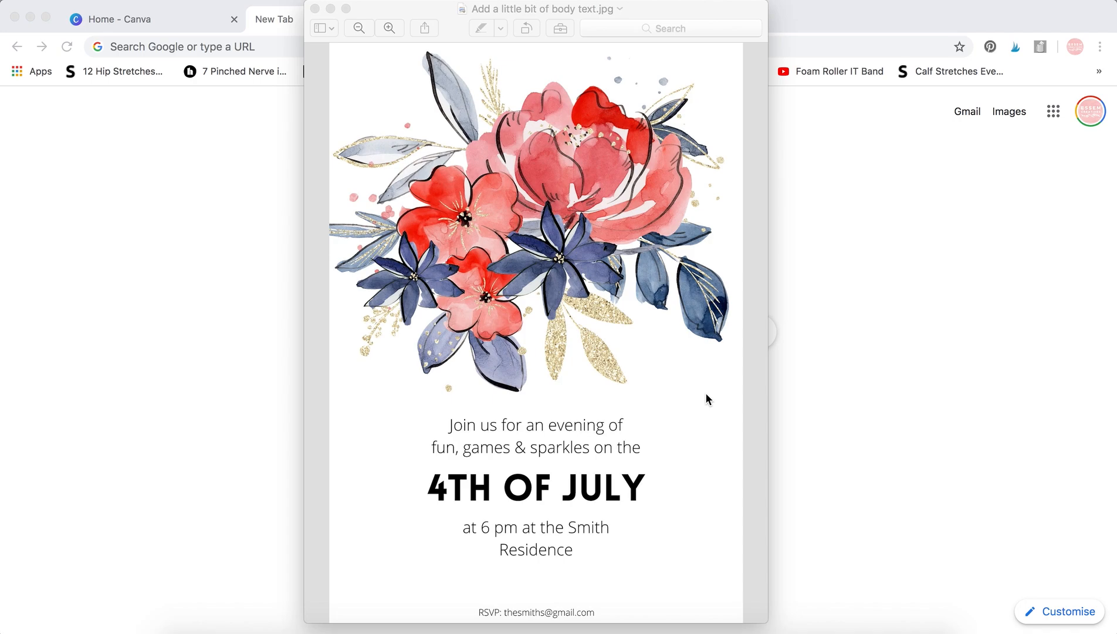
# Switch to the browser and bring up the Canva home page.
pyautogui.click(803, 388)
pyautogui.click(195, 32)
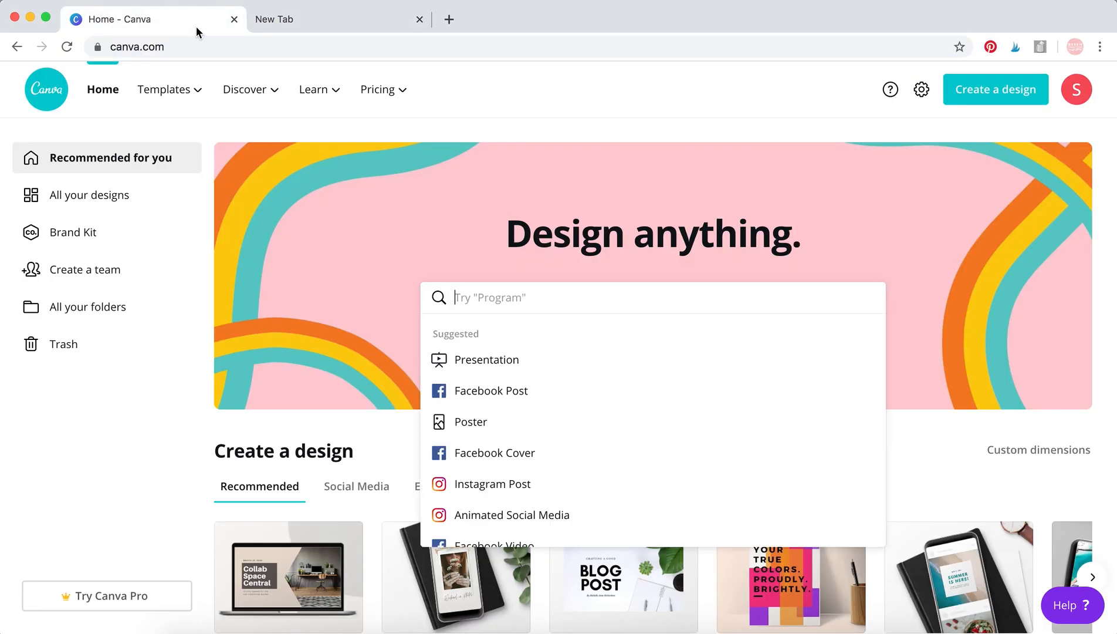
pyautogui.click(208, 49)
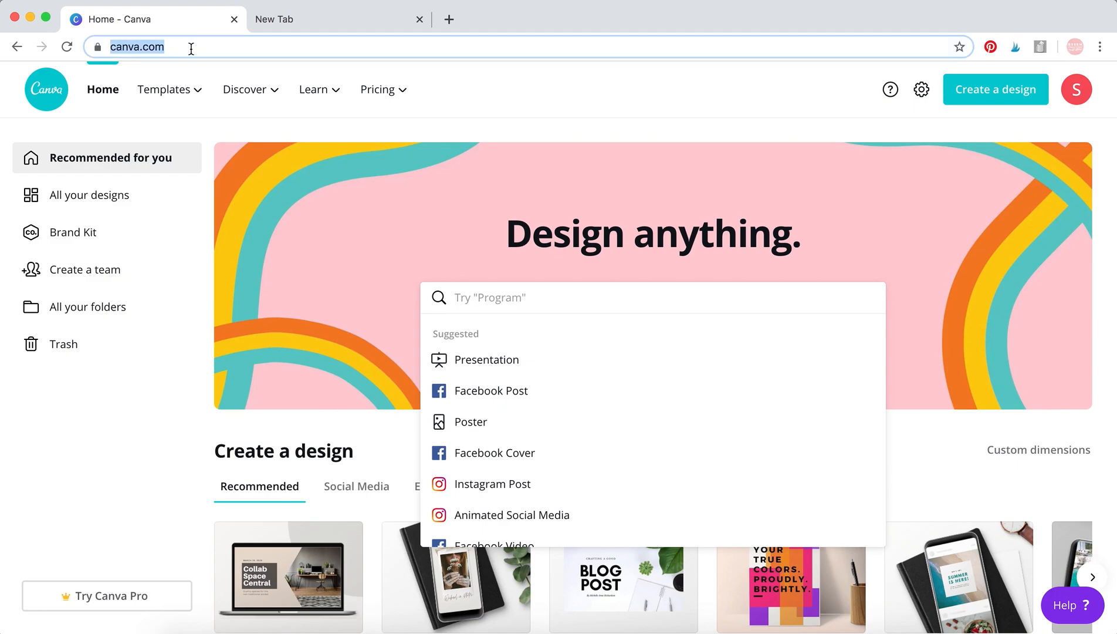
pyautogui.click(191, 46)
pyautogui.moveTo(271, 71)
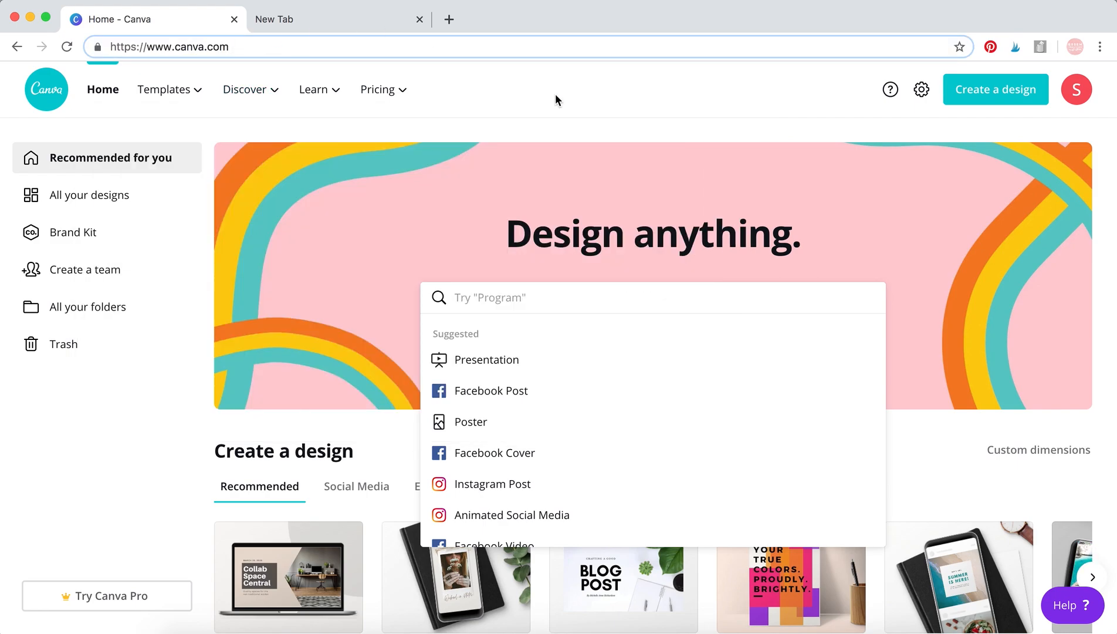
pyautogui.click(580, 116)
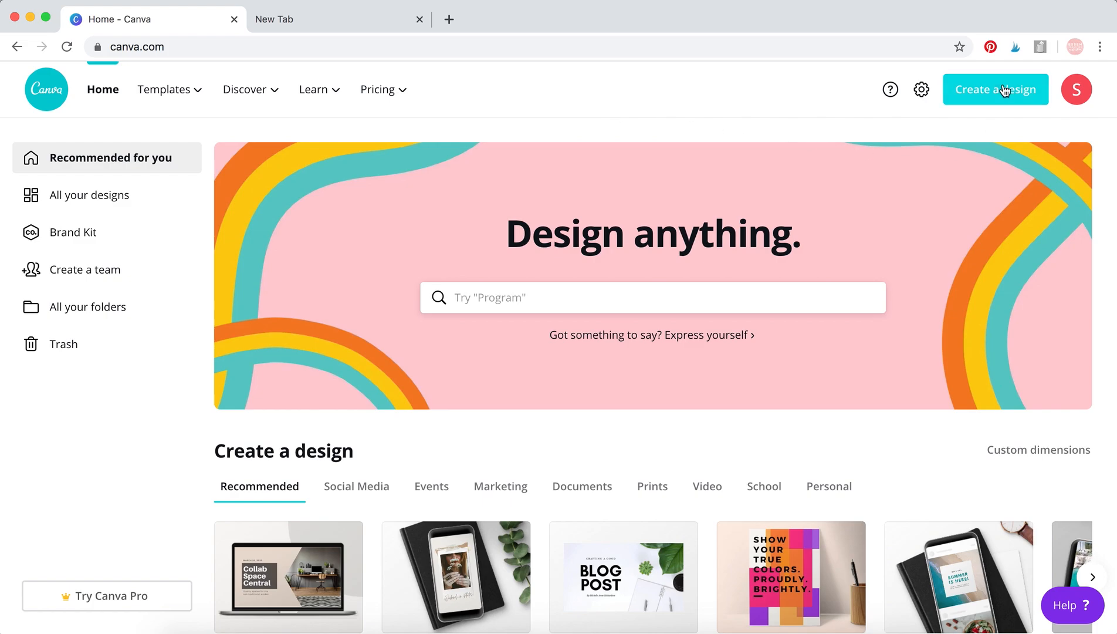
# Create a new custom-size design 5 in wide by 7 in high.
pyautogui.click(1030, 98)
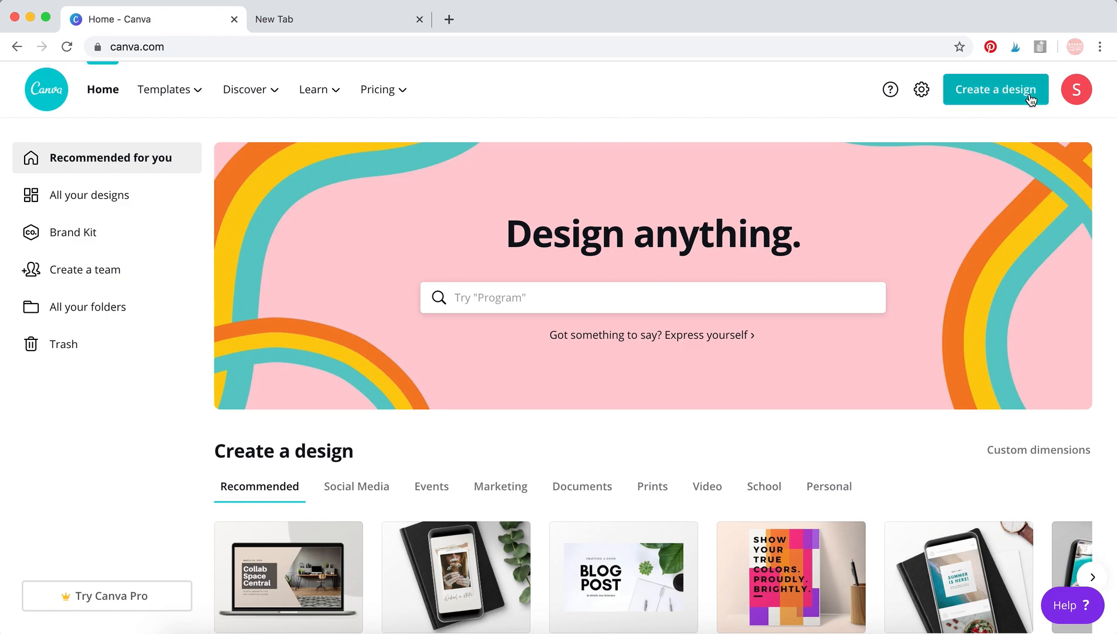
pyautogui.click(884, 168)
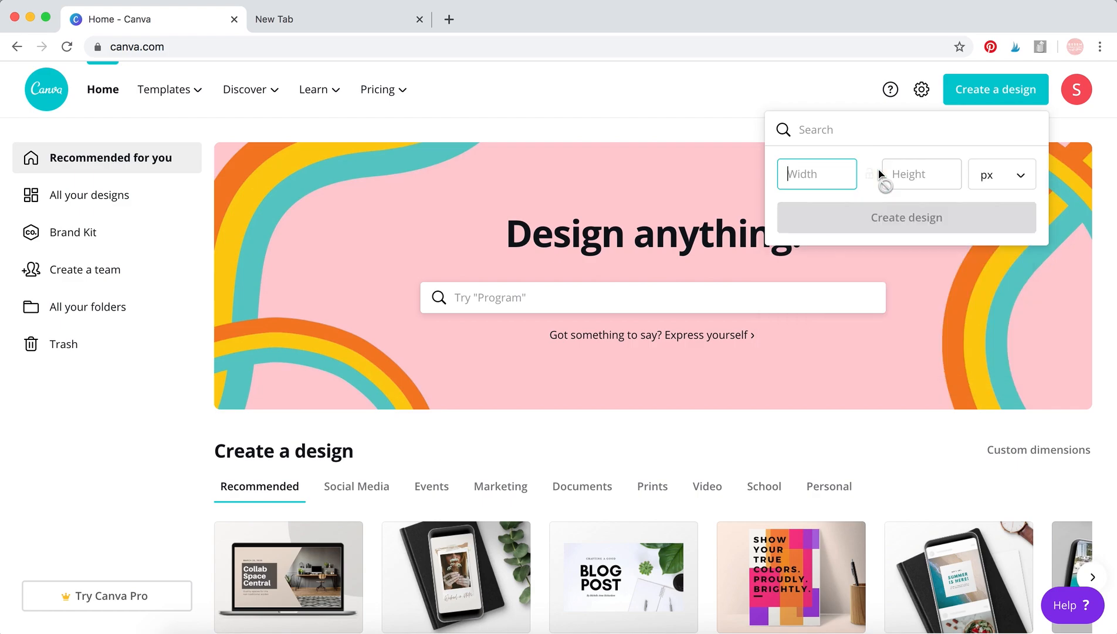
pyautogui.click(1005, 179)
pyautogui.click(1007, 207)
pyautogui.click(834, 170)
pyautogui.write('5')
pyautogui.click(912, 175)
pyautogui.write('7')
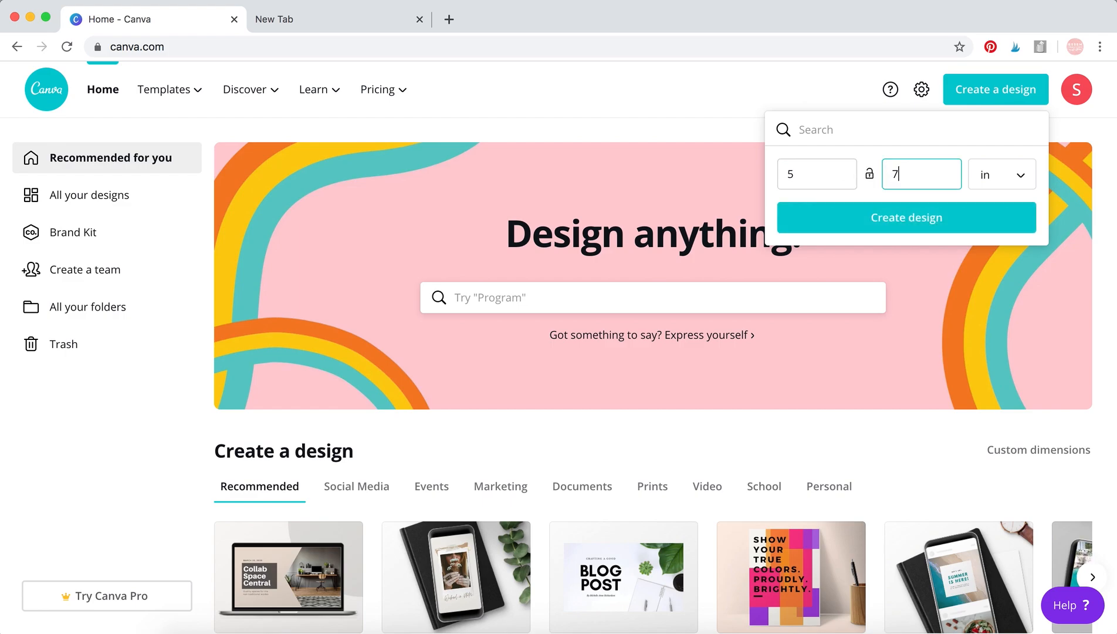
pyautogui.click(925, 154)
pyautogui.click(892, 216)
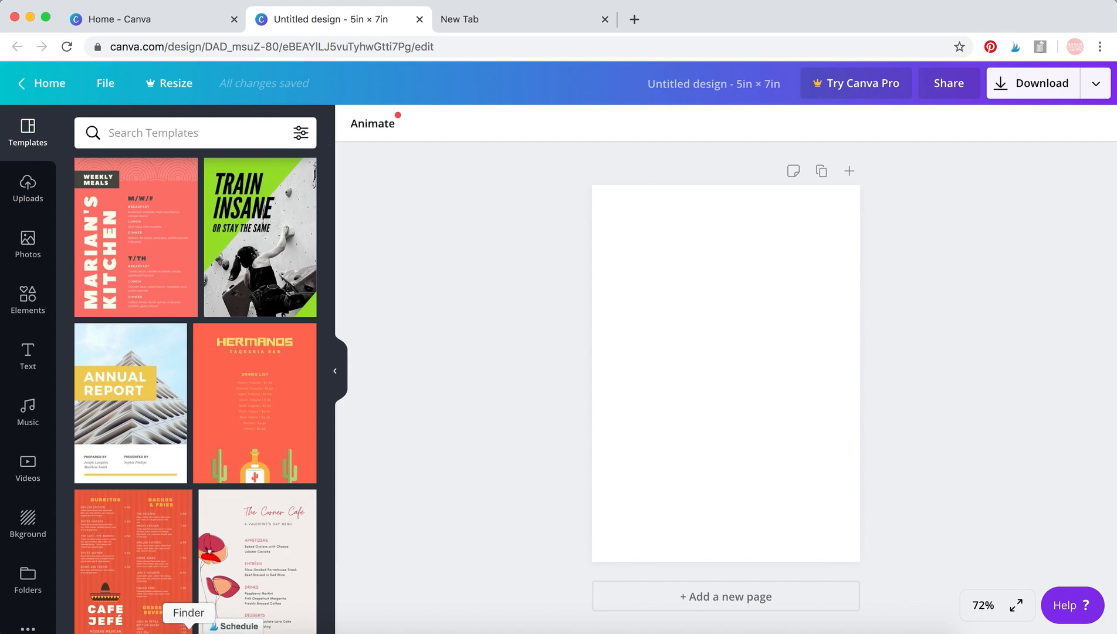
# Switch to Finder and upload the bouquet image 23.png from the Files folder into the Canva design.
pyautogui.click(188, 628)
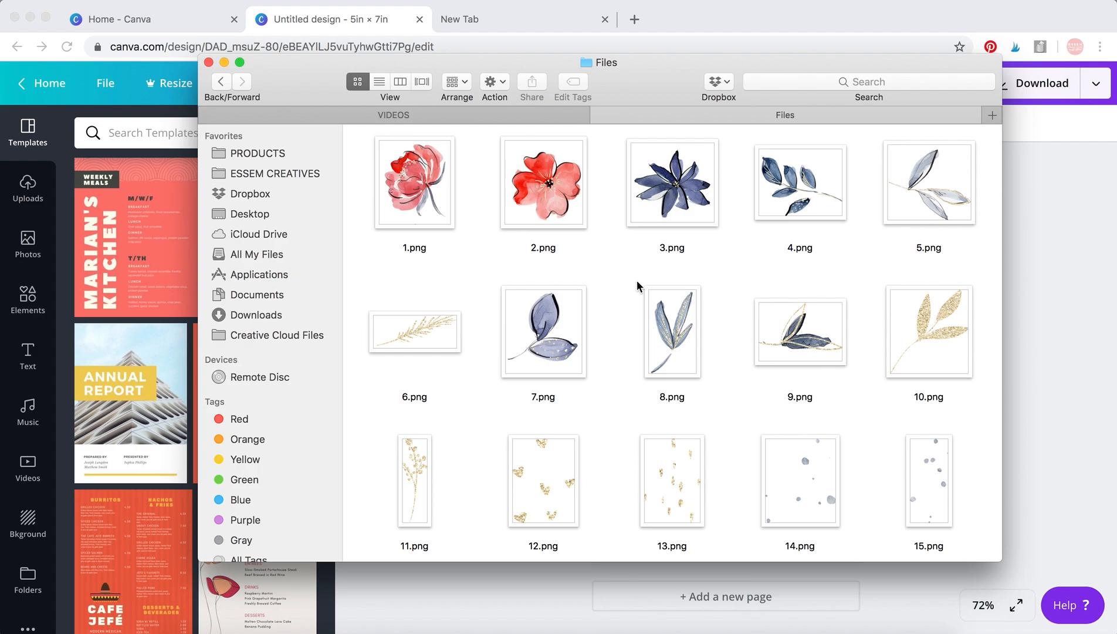
pyautogui.scroll(-2, 639, 285)
pyautogui.scroll(-6, 639, 285)
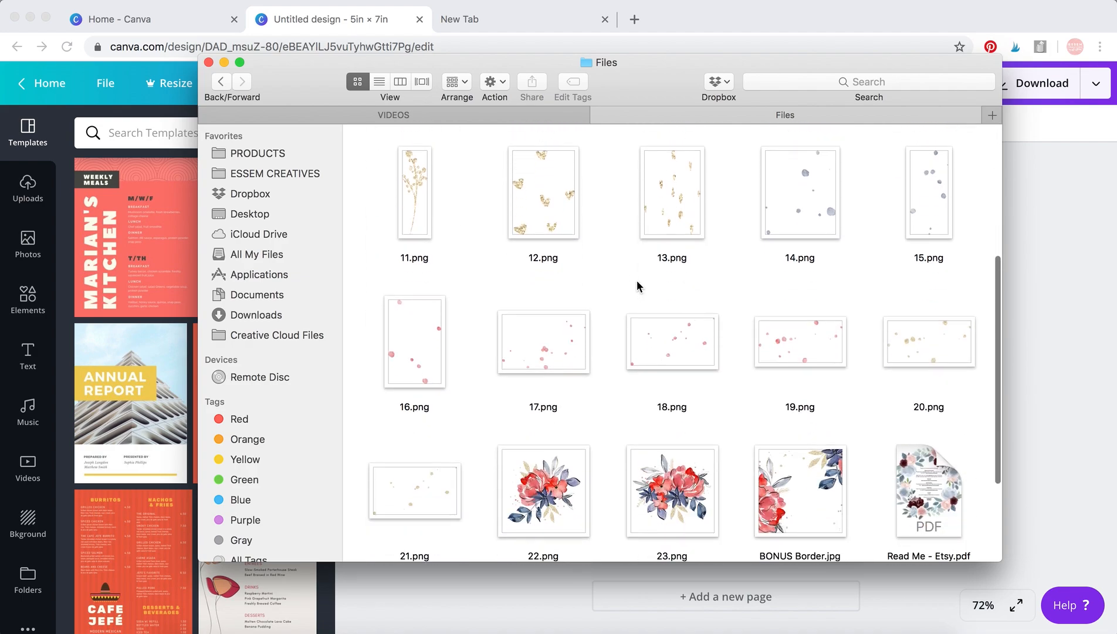
pyautogui.scroll(-2, 639, 286)
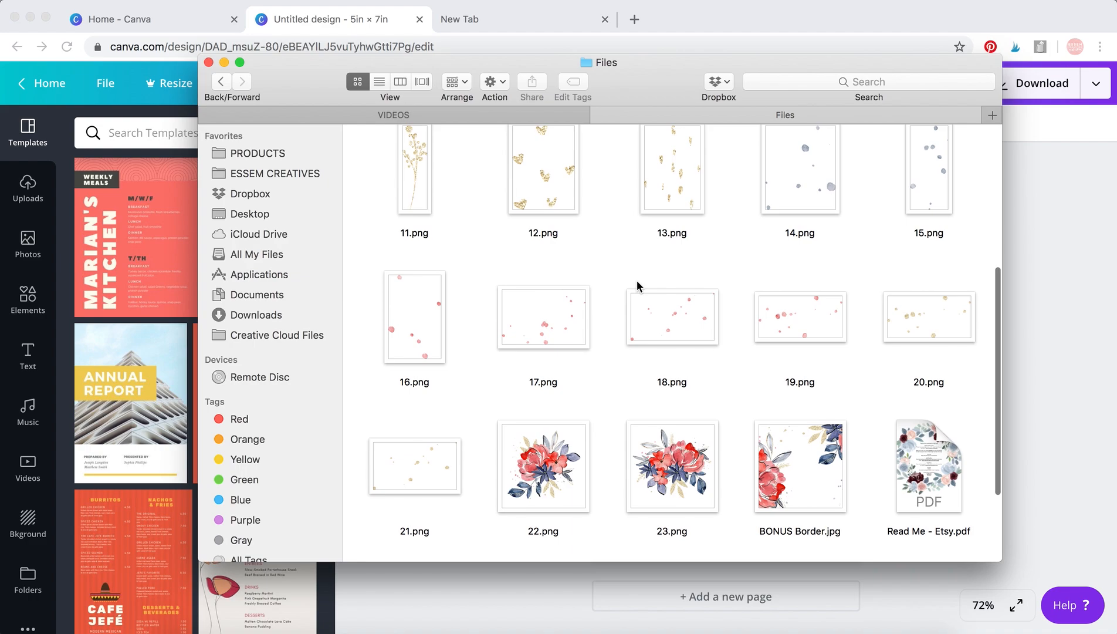
pyautogui.click(669, 467)
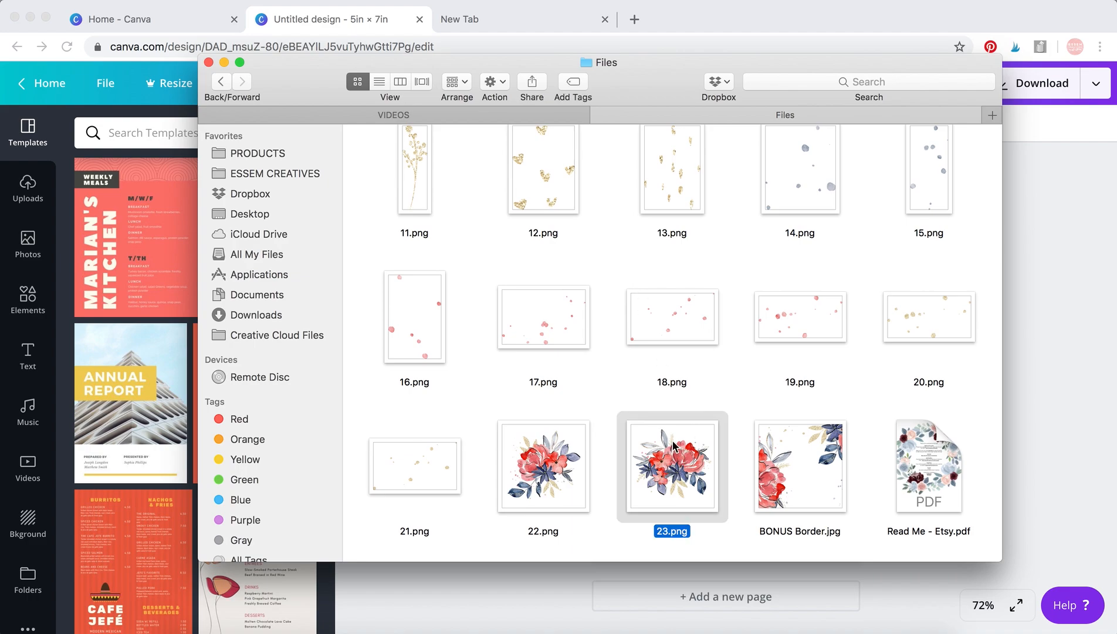
pyautogui.moveTo(673, 446); pyautogui.dragTo(1078, 309)
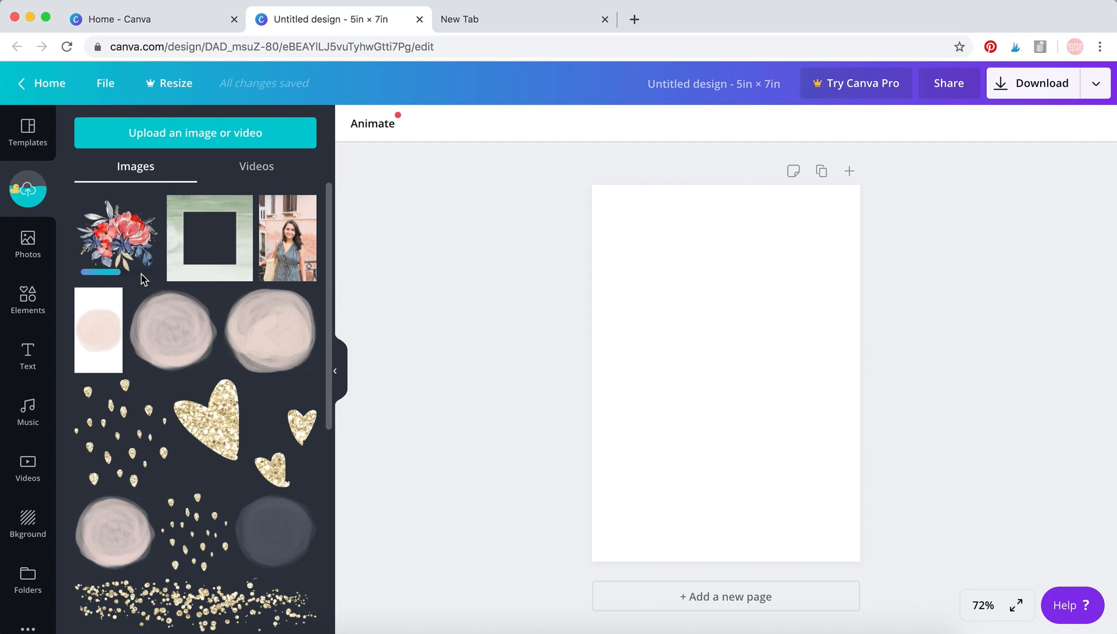
# Place the uploaded bouquet on the page and enlarge it to roughly the page width.
pyautogui.click(125, 241)
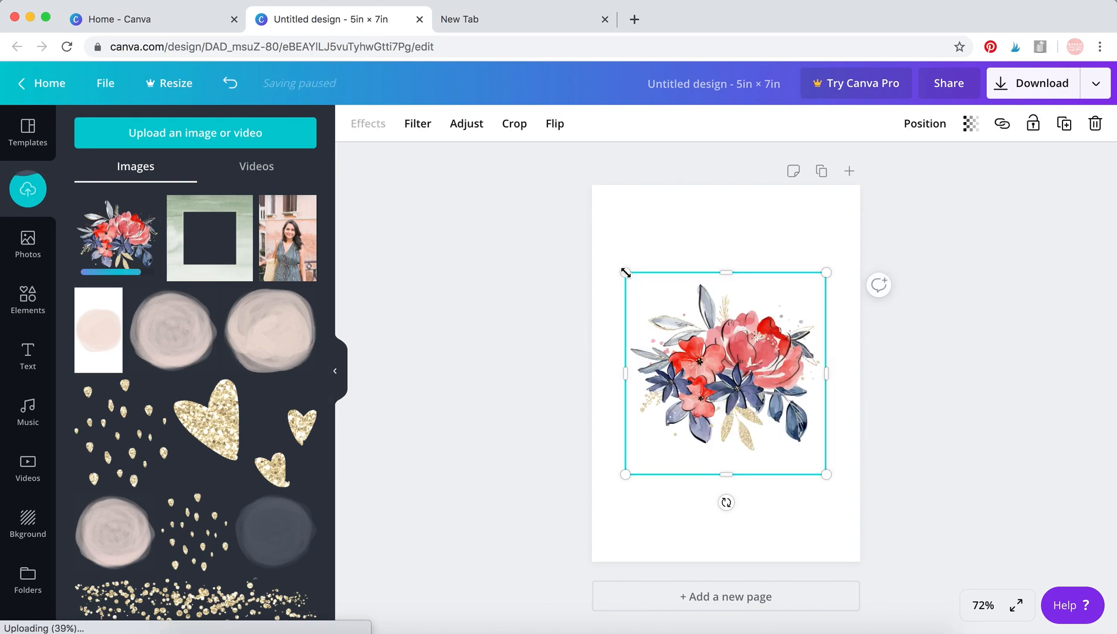
pyautogui.moveTo(625, 273); pyautogui.dragTo(565, 212)
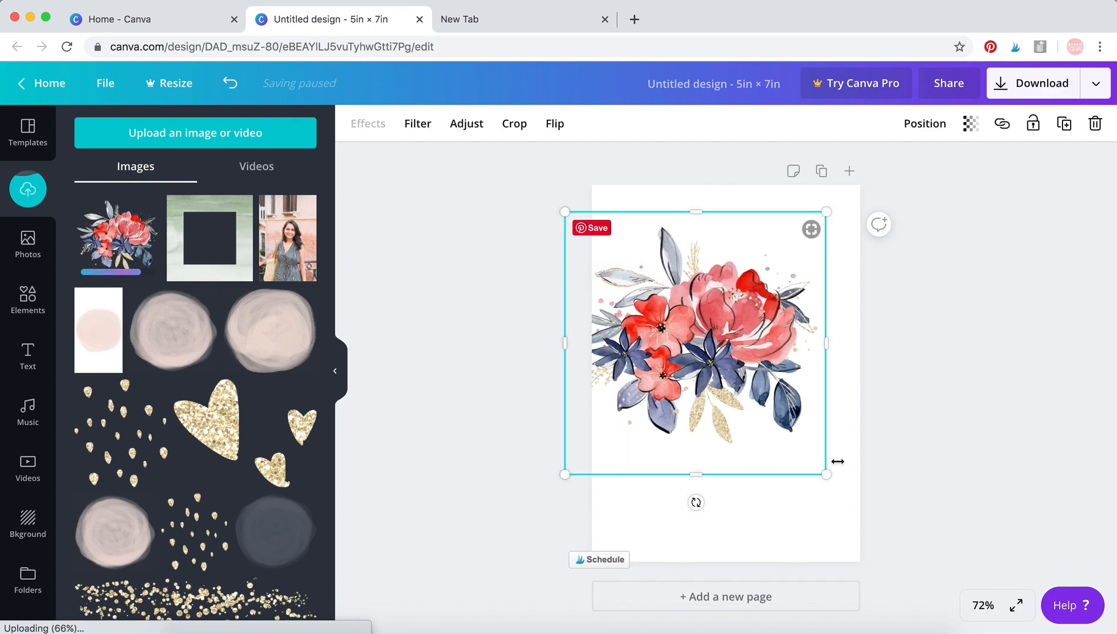
pyautogui.moveTo(820, 469); pyautogui.dragTo(838, 485)
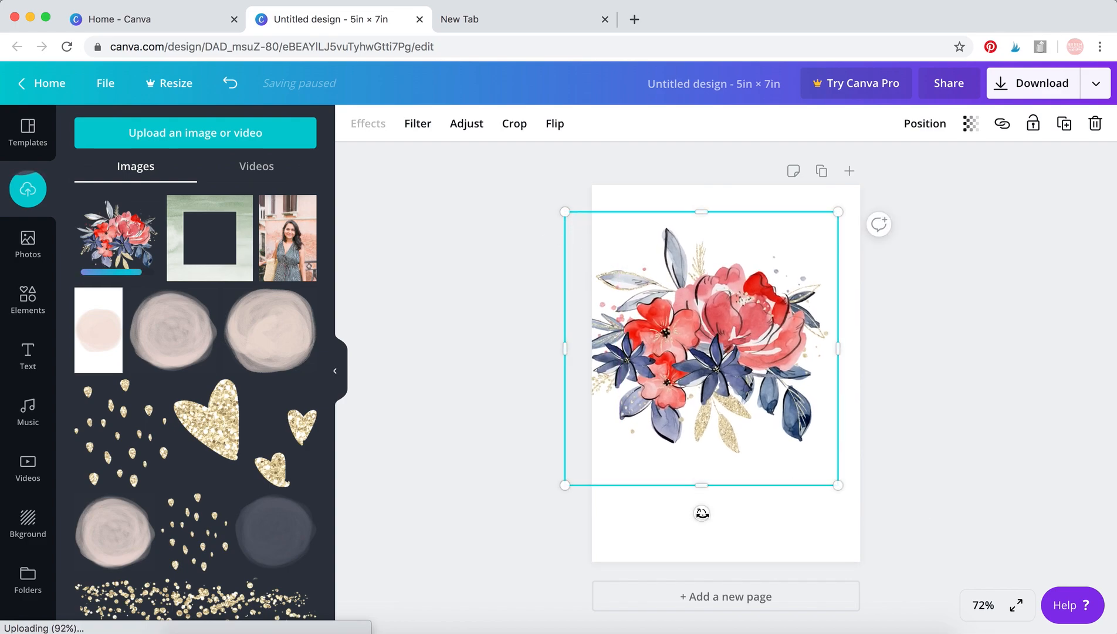
# Move the bouquet to the top of the page, enlarging it slightly and tilting it counter-clockwise.
pyautogui.moveTo(698, 514)
pyautogui.mouseDown()
pyautogui.moveTo(733, 501)
pyautogui.moveTo(697, 509)
pyautogui.mouseUp()
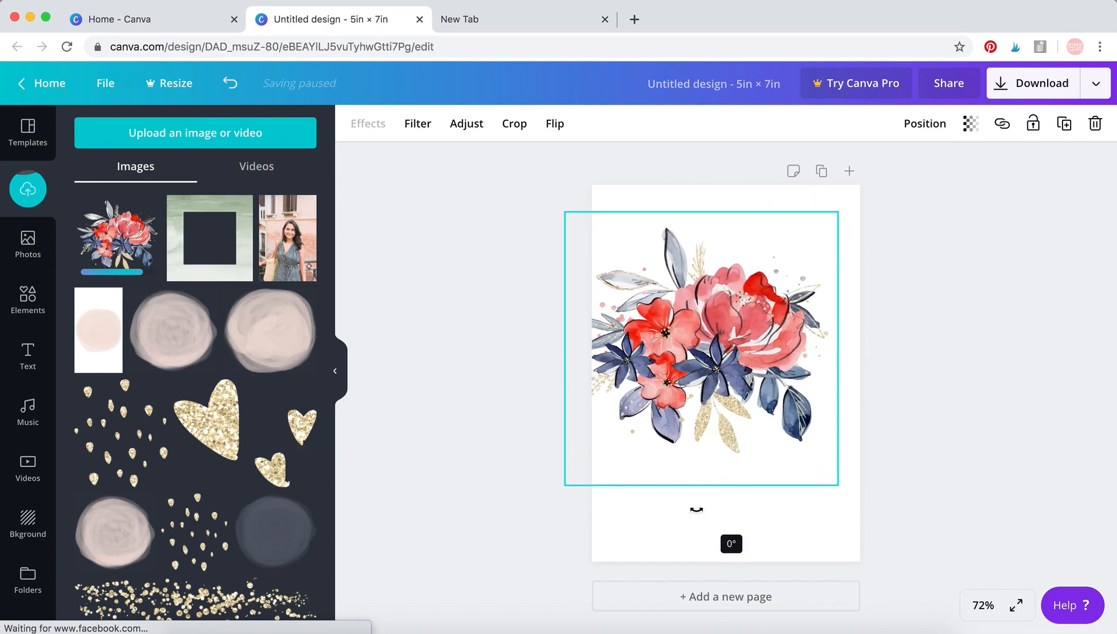
pyautogui.moveTo(729, 374); pyautogui.dragTo(738, 342)
pyautogui.moveTo(848, 456); pyautogui.dragTo(860, 467)
pyautogui.moveTo(790, 346); pyautogui.dragTo(790, 320)
pyautogui.moveTo(718, 469); pyautogui.dragTo(761, 422)
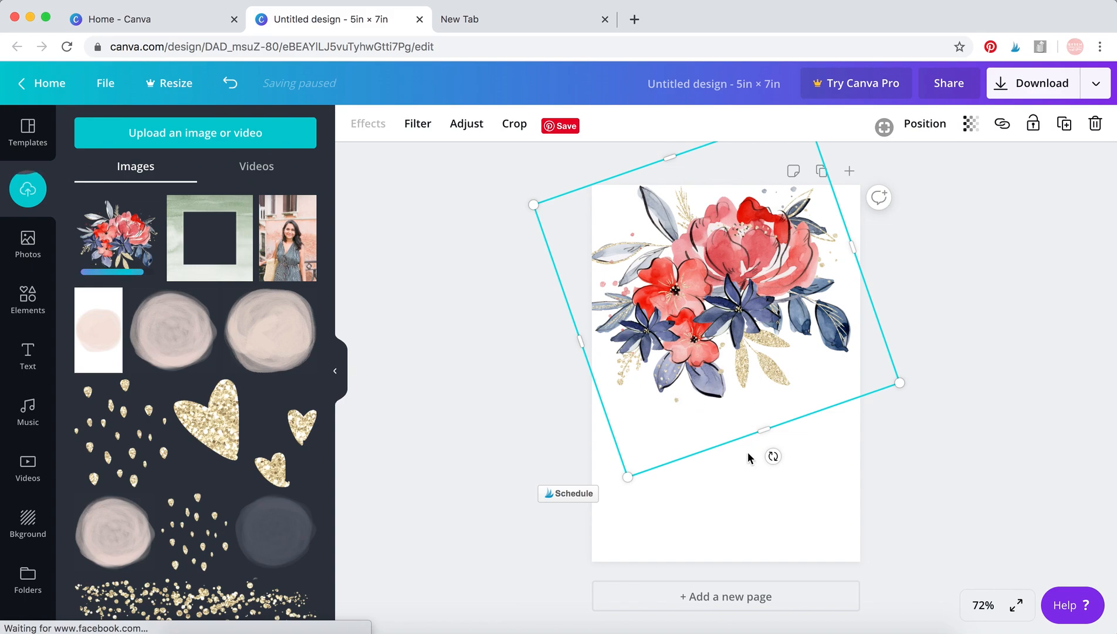
pyautogui.click(736, 486)
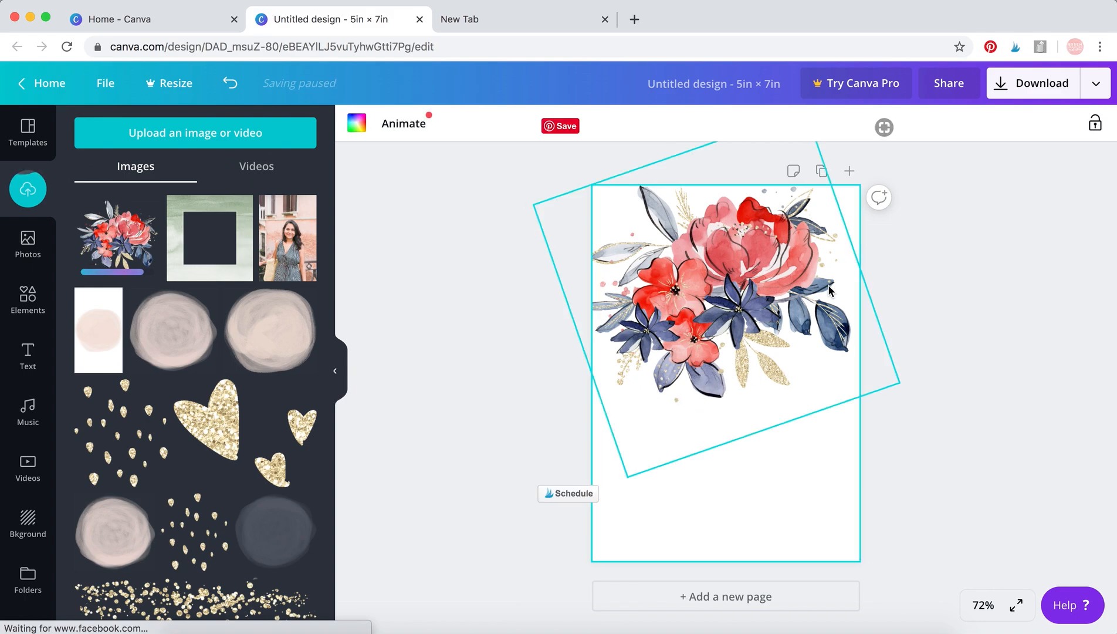
pyautogui.click(908, 450)
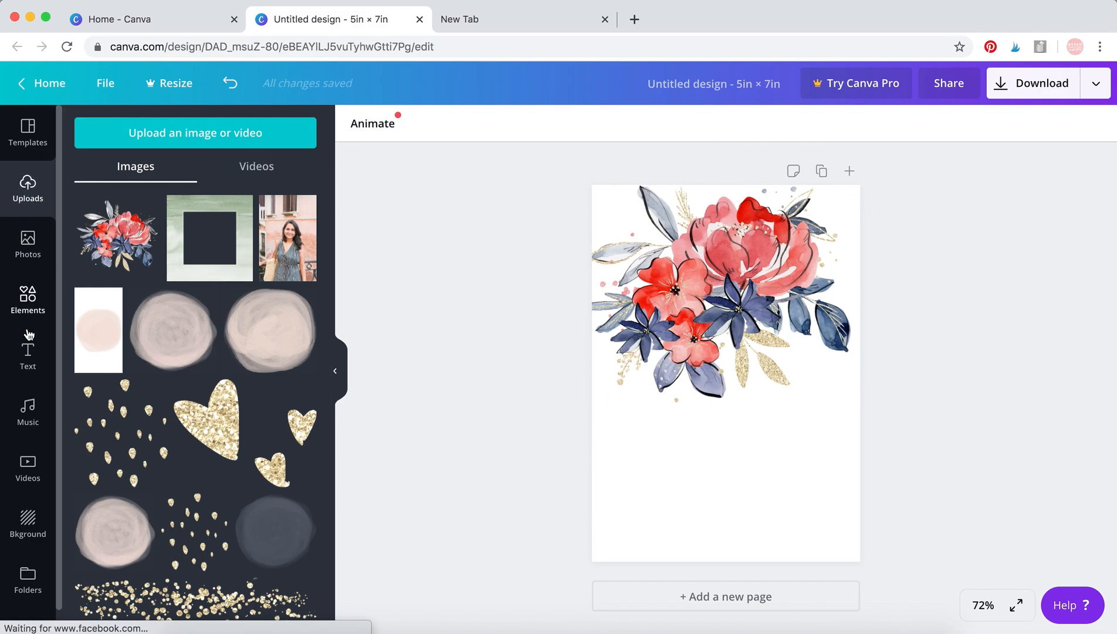
# Add a body text box and move it onto the blank area just below the bouquet.
pyautogui.click(21, 365)
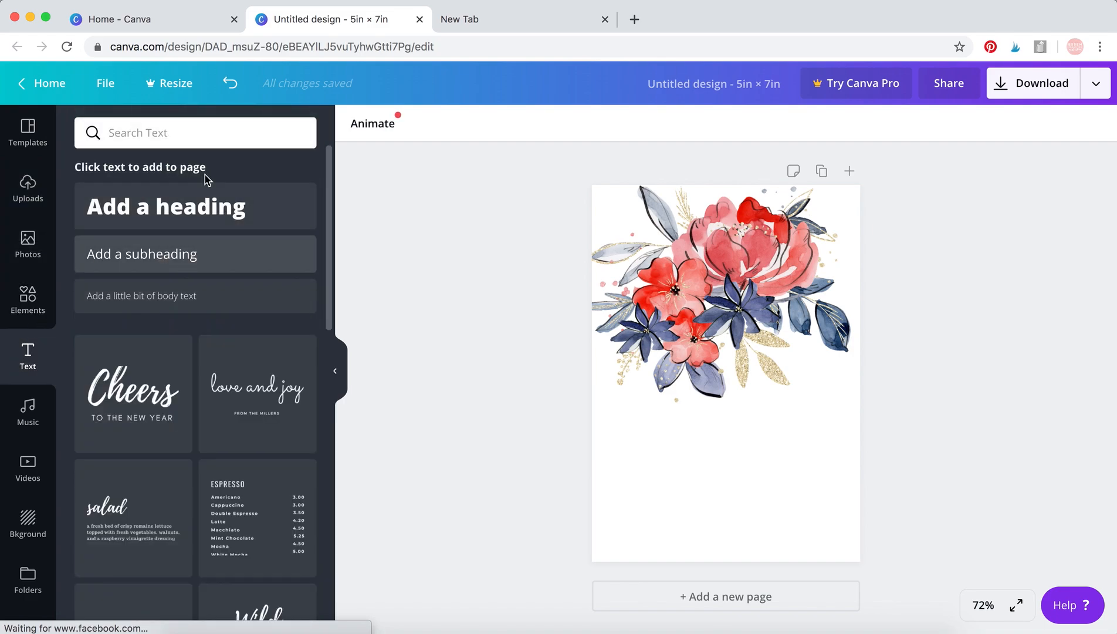
pyautogui.click(207, 296)
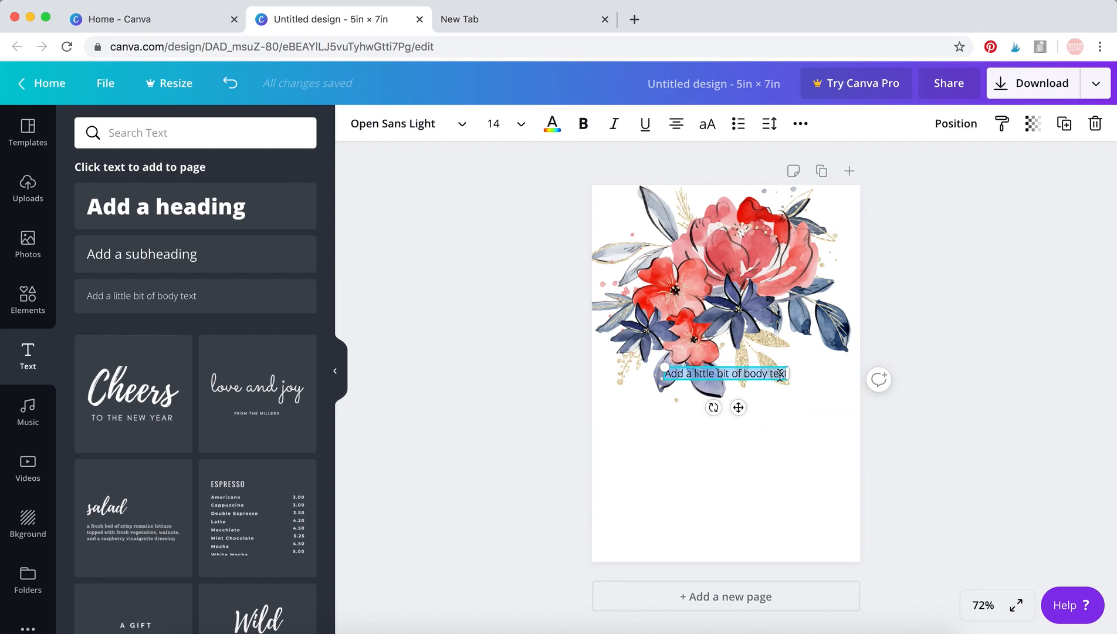
pyautogui.moveTo(738, 407); pyautogui.dragTo(736, 458)
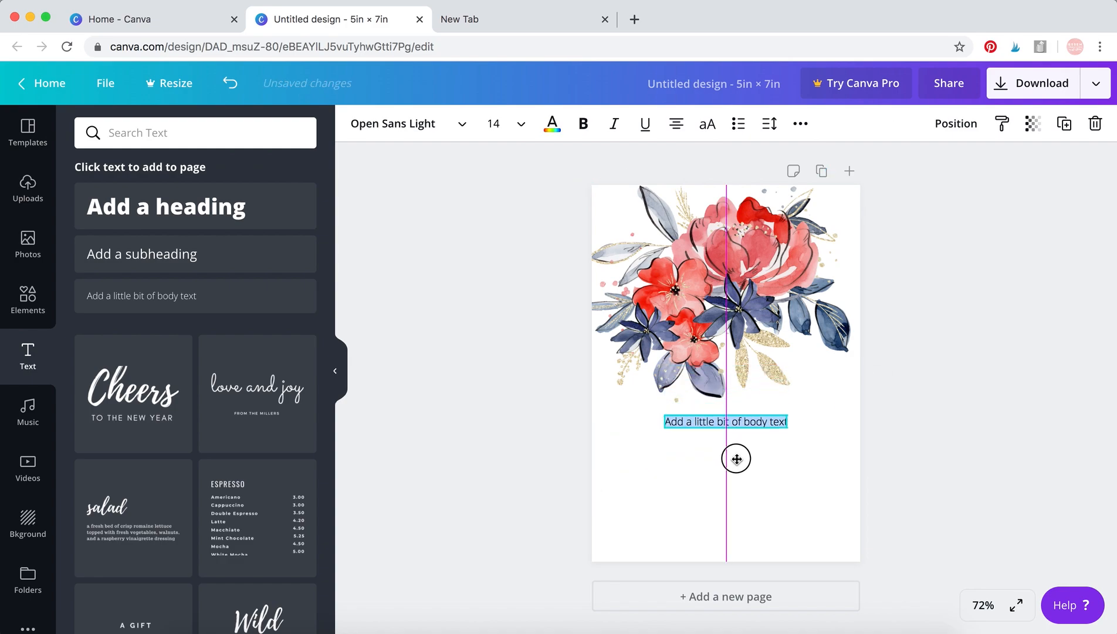
# Enlarge the body text box to font size 19.2.
pyautogui.click(744, 421)
pyautogui.tripleClick(744, 420)
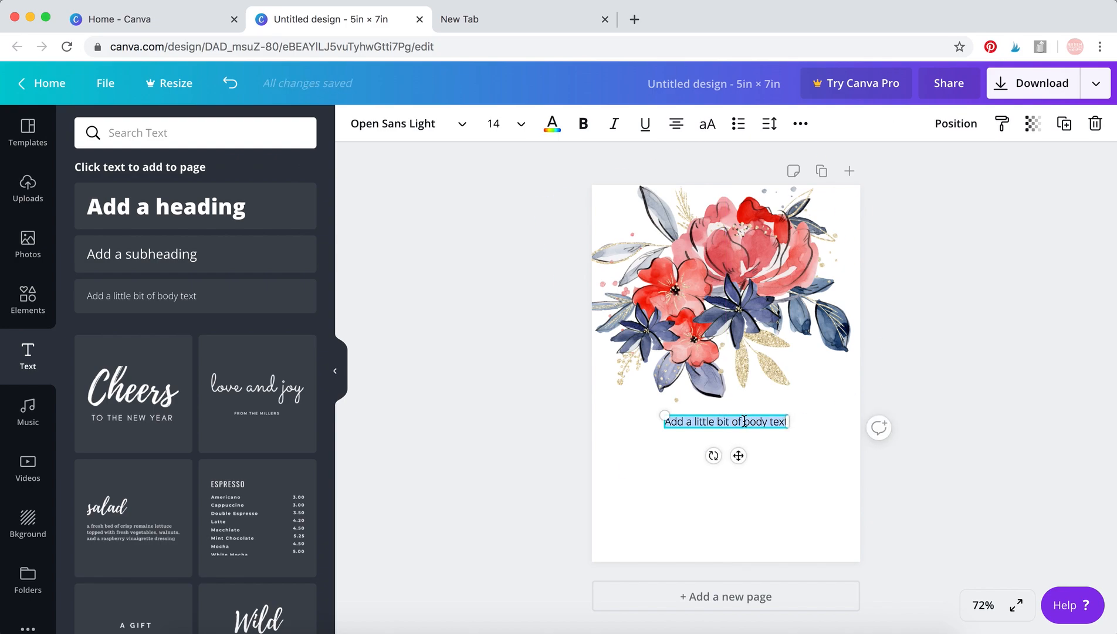
pyautogui.moveTo(788, 426); pyautogui.dragTo(835, 423)
# Replace the placeholder body text with "Please join us for an evening of fun, games and sparkles".
pyautogui.click(783, 423)
pyautogui.tripleClick(782, 423)
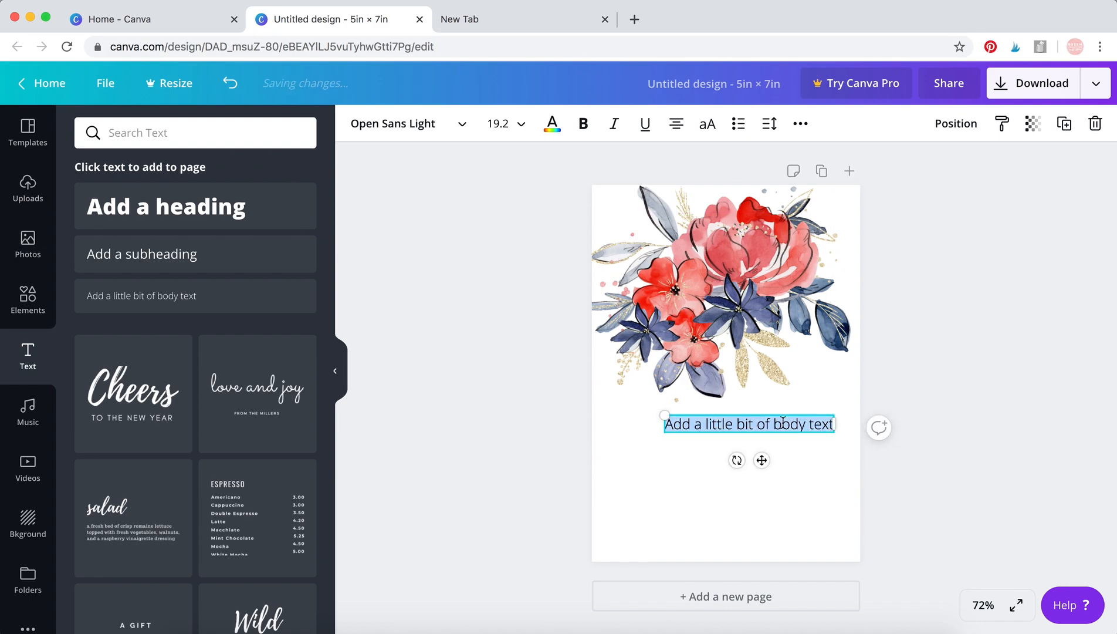
pyautogui.write('Please jo')
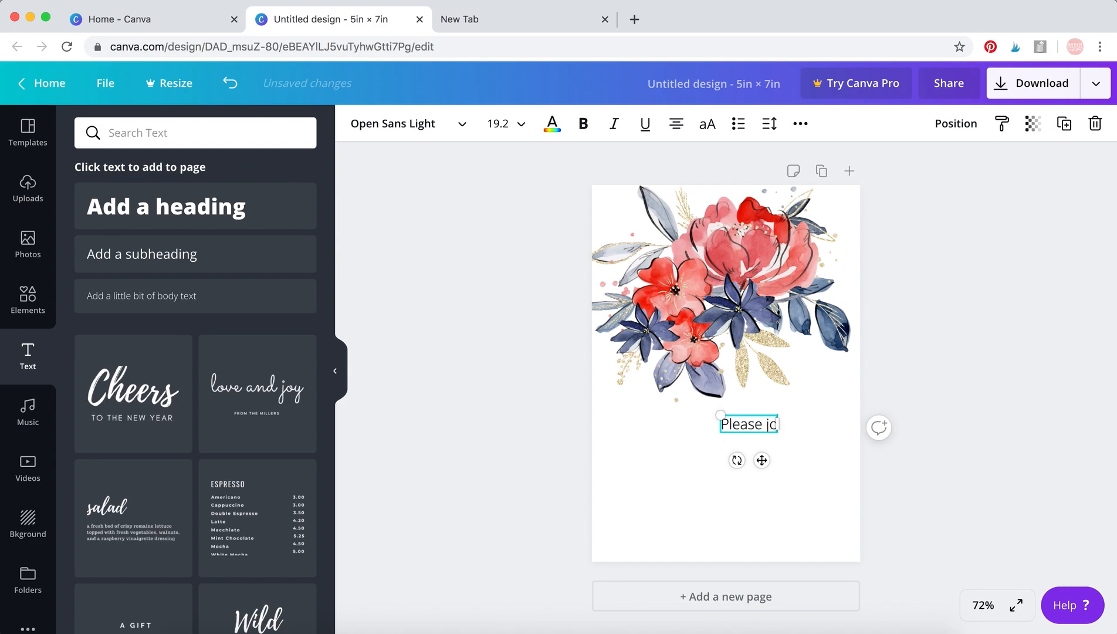
pyautogui.write('in us for an evening')
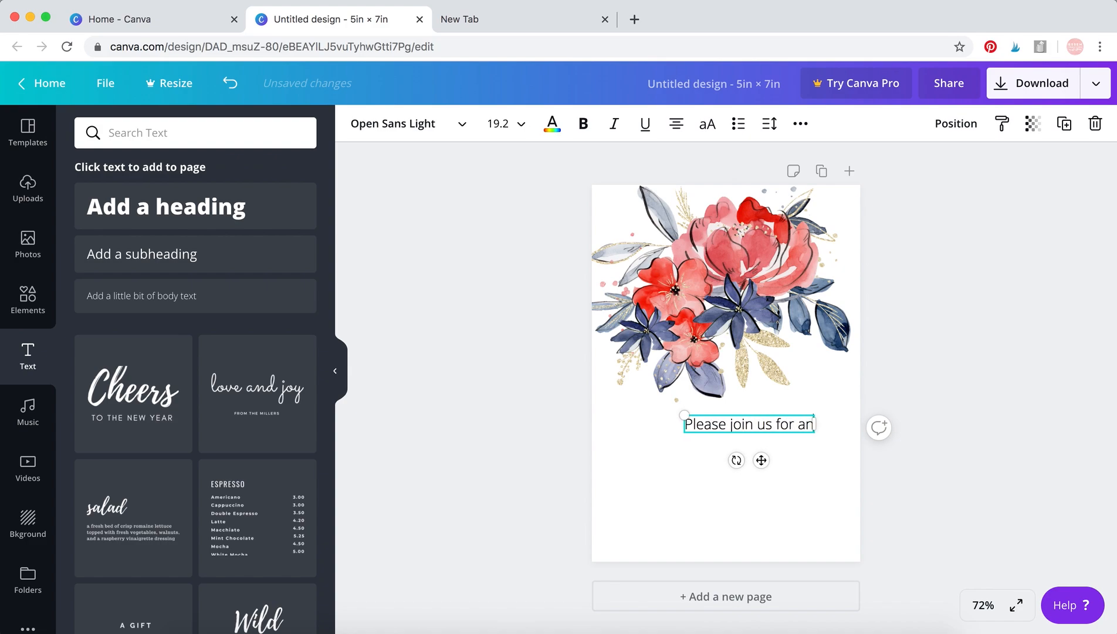
pyautogui.write('fun, ')
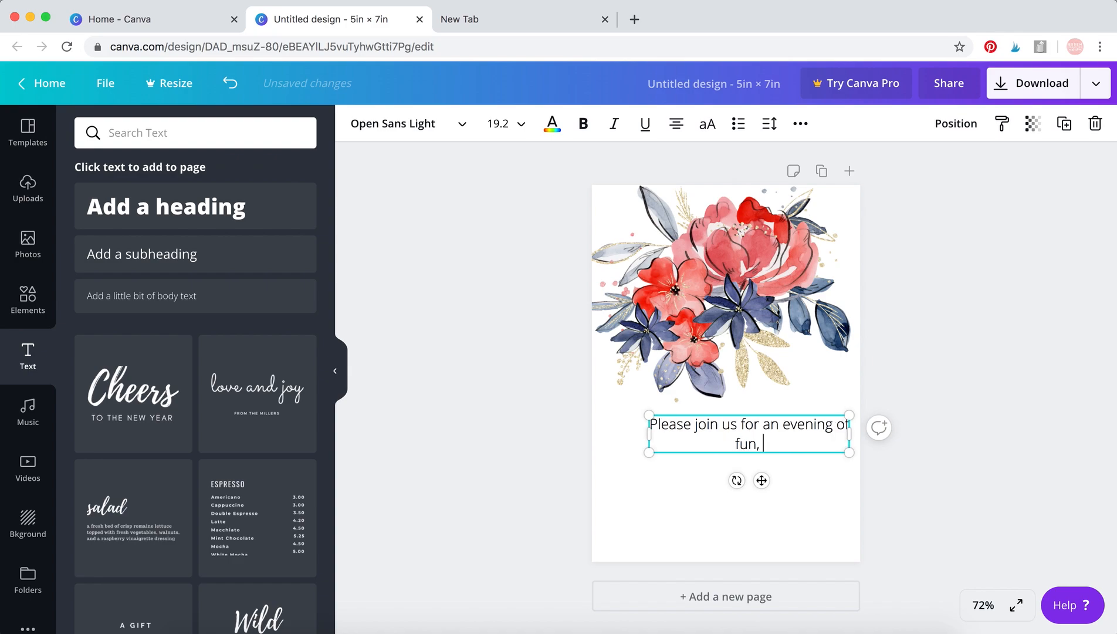
pyautogui.write('games and ')
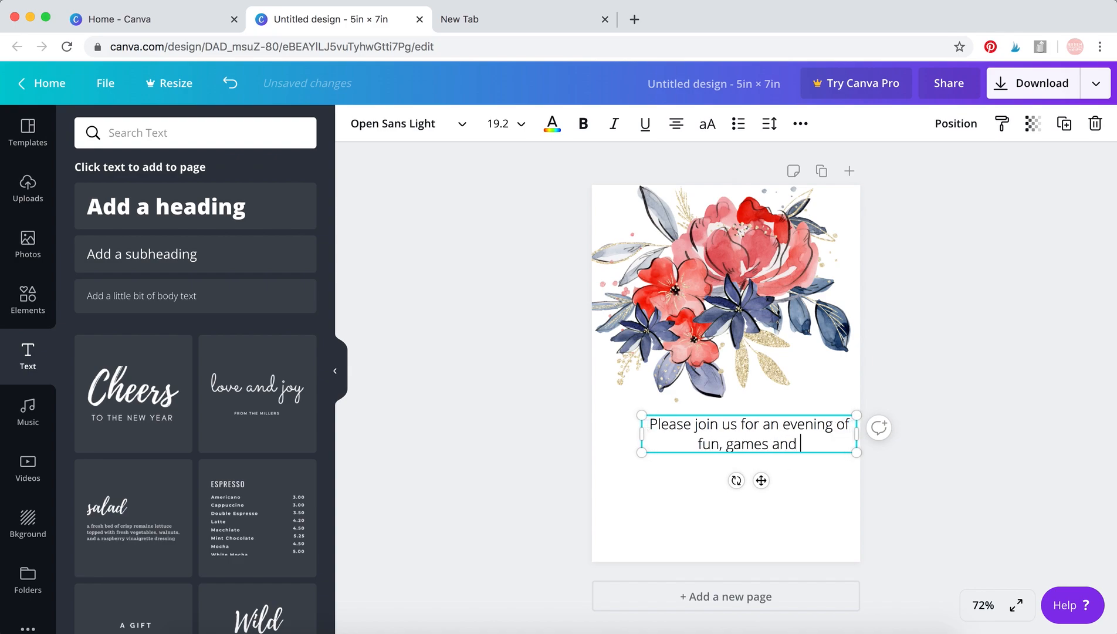
pyautogui.write('sparkles')
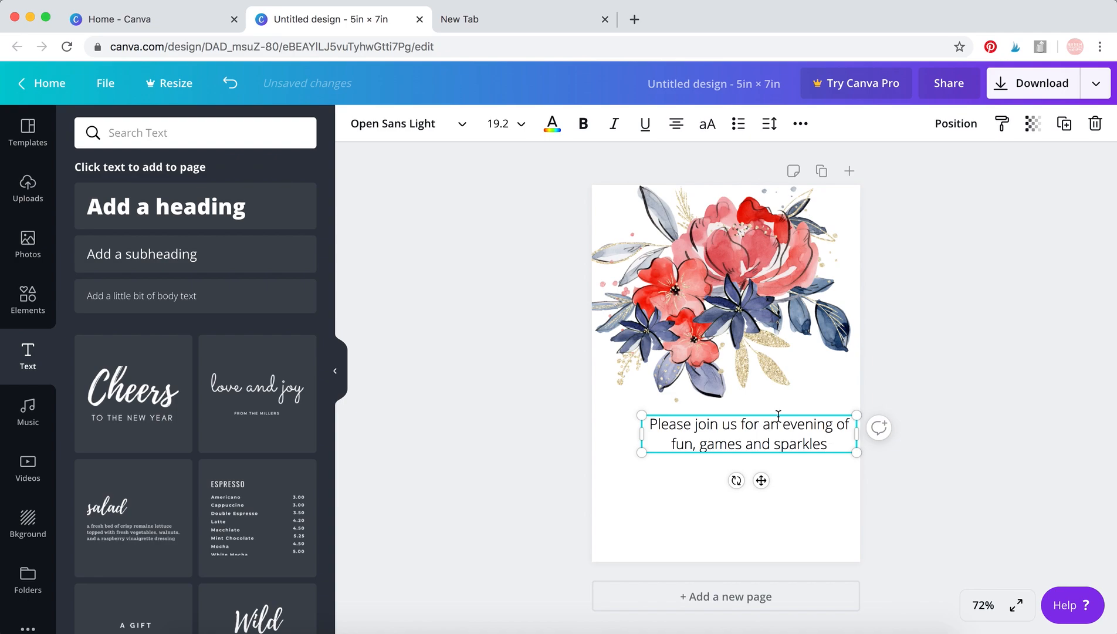
# Set the invitation text to font size 14 and centre its box horizontally on the page.
pyautogui.hotkey('ctrl', 'a')
pyautogui.click(521, 124)
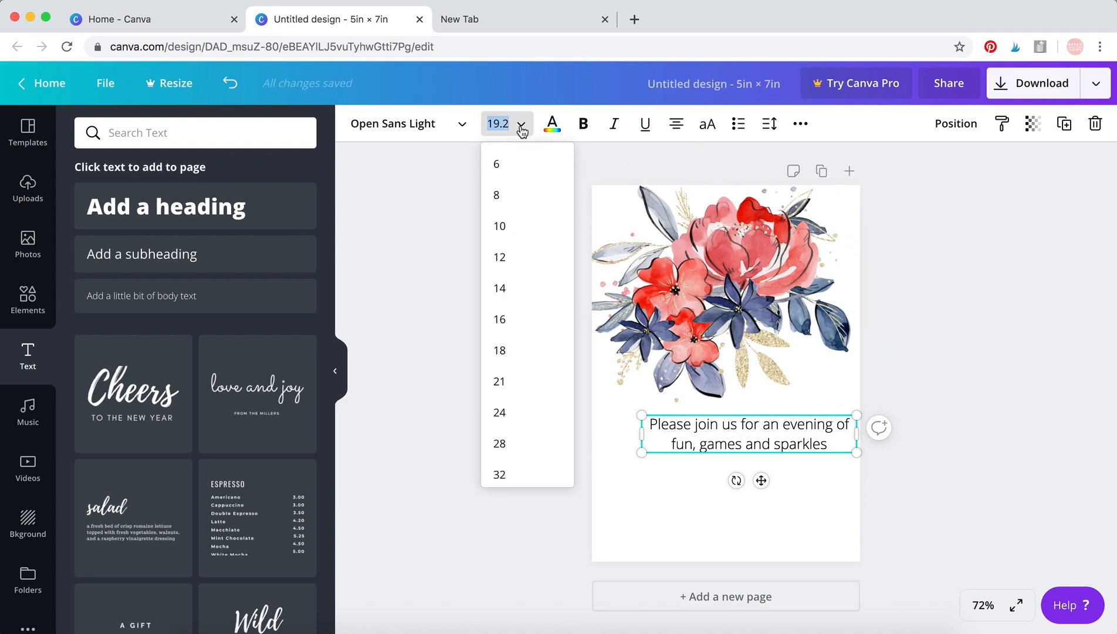
pyautogui.click(528, 297)
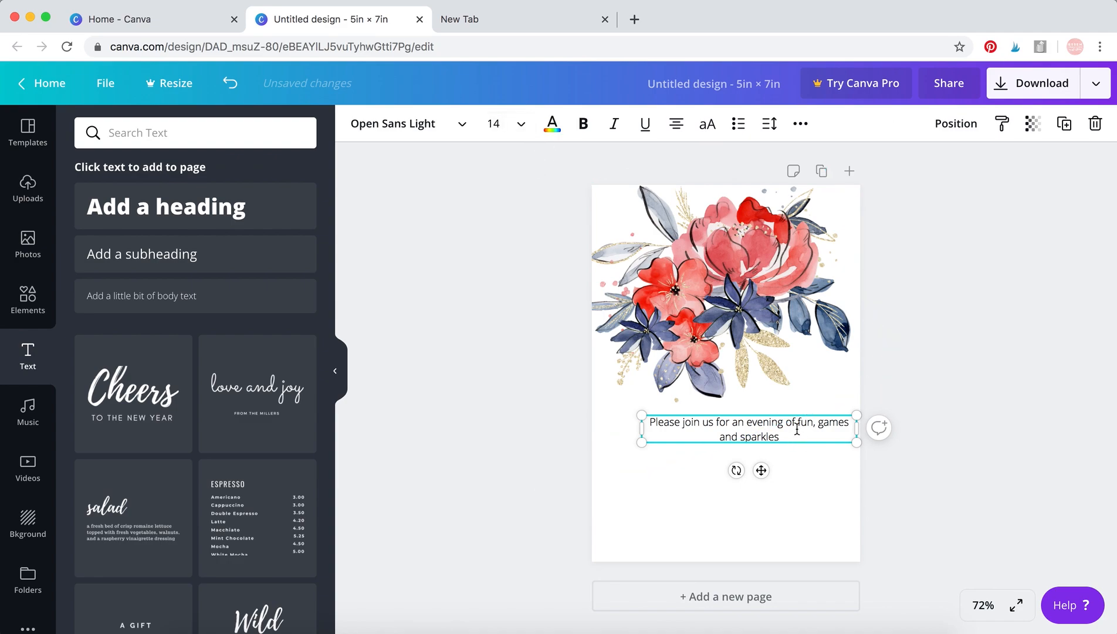
pyautogui.moveTo(761, 471); pyautogui.dragTo(739, 469)
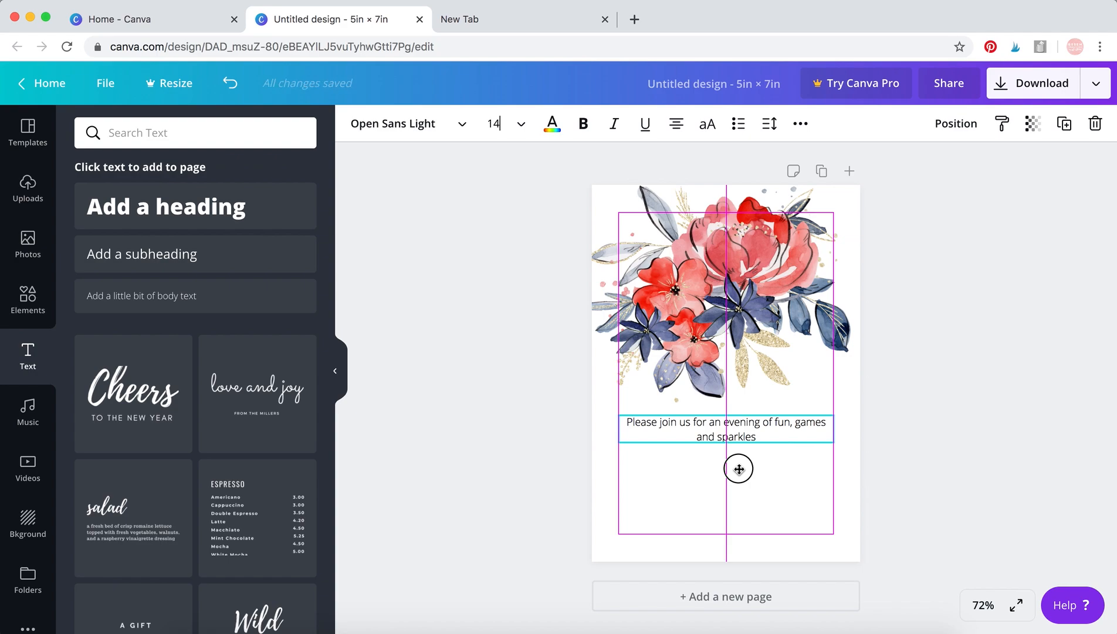
pyautogui.moveTo(738, 469); pyautogui.dragTo(738, 469)
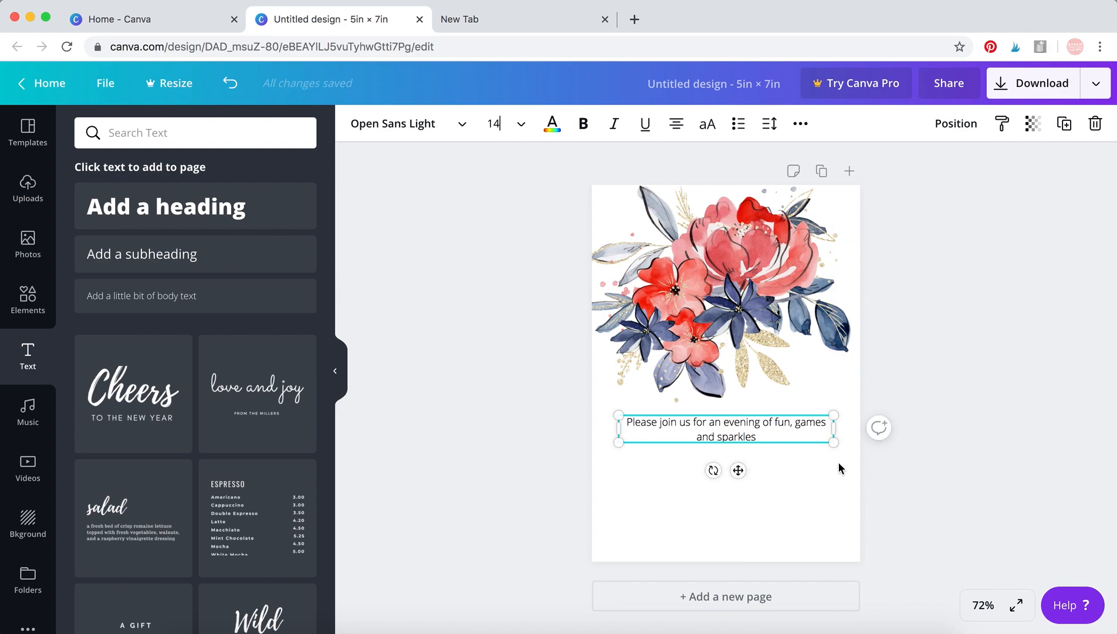
# Append the word "on" to the end of the invitation text below the bouquet.
pyautogui.click(897, 476)
pyautogui.click(742, 419)
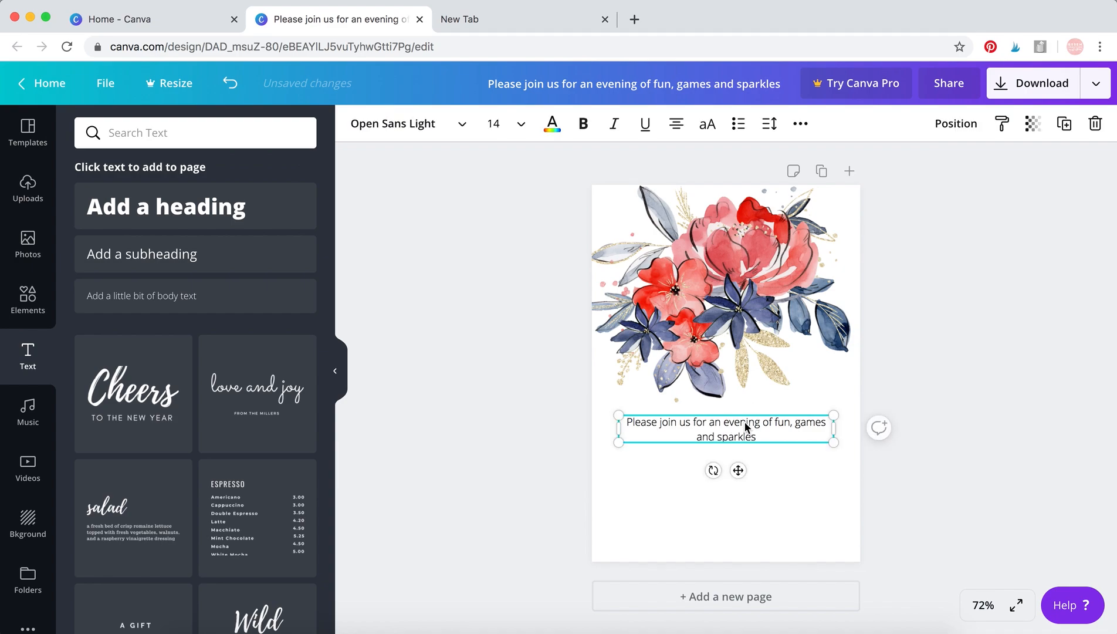
pyautogui.click(762, 439)
pyautogui.write('on')
pyautogui.click(482, 449)
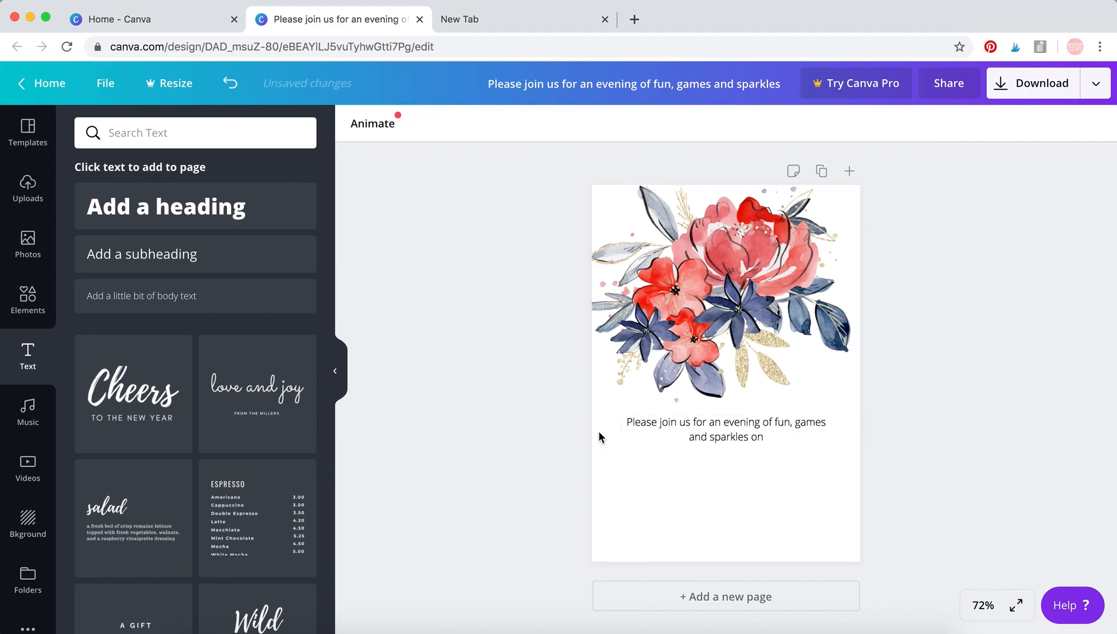
# Add a subheading reading "4th of July" and place it just below the invitation text.
pyautogui.click(246, 263)
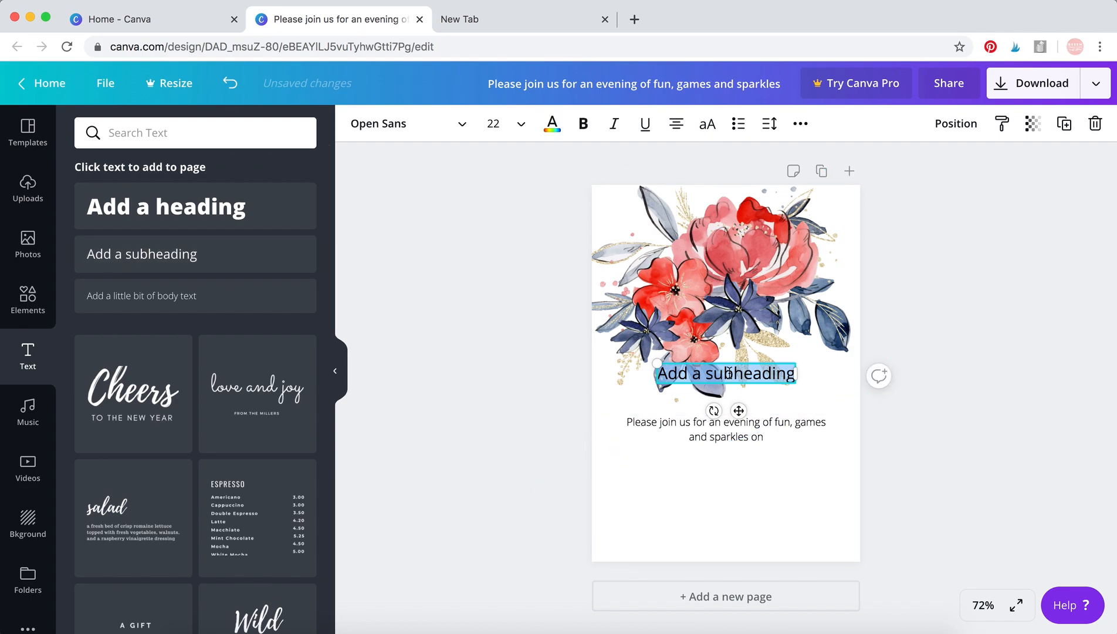
pyautogui.press('BackSpace')
pyautogui.write('4th of July')
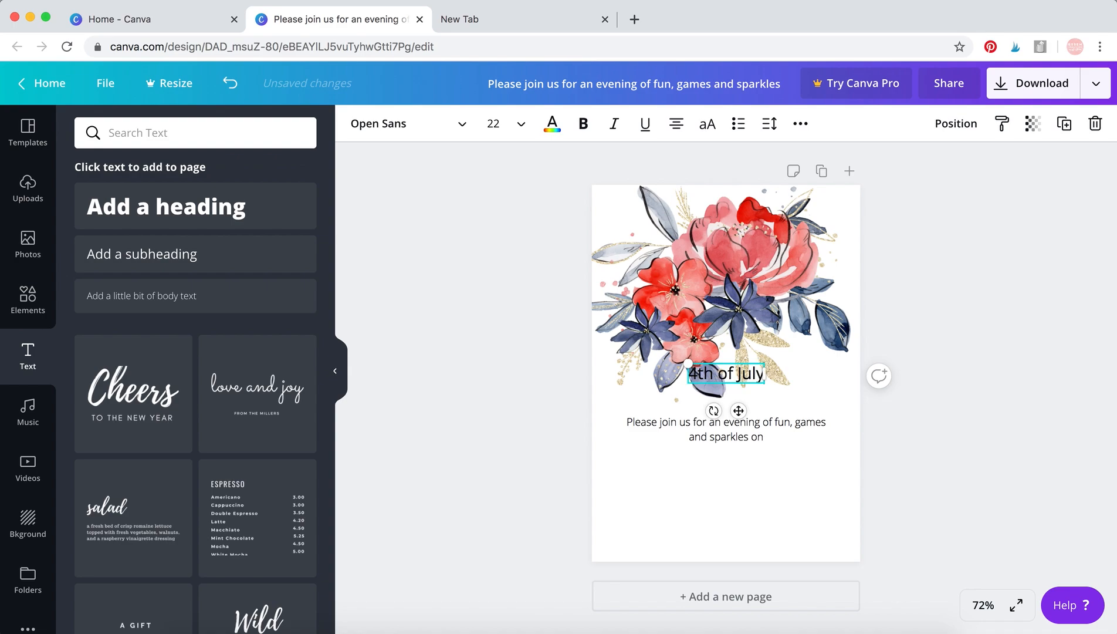
pyautogui.moveTo(739, 411); pyautogui.dragTo(741, 507)
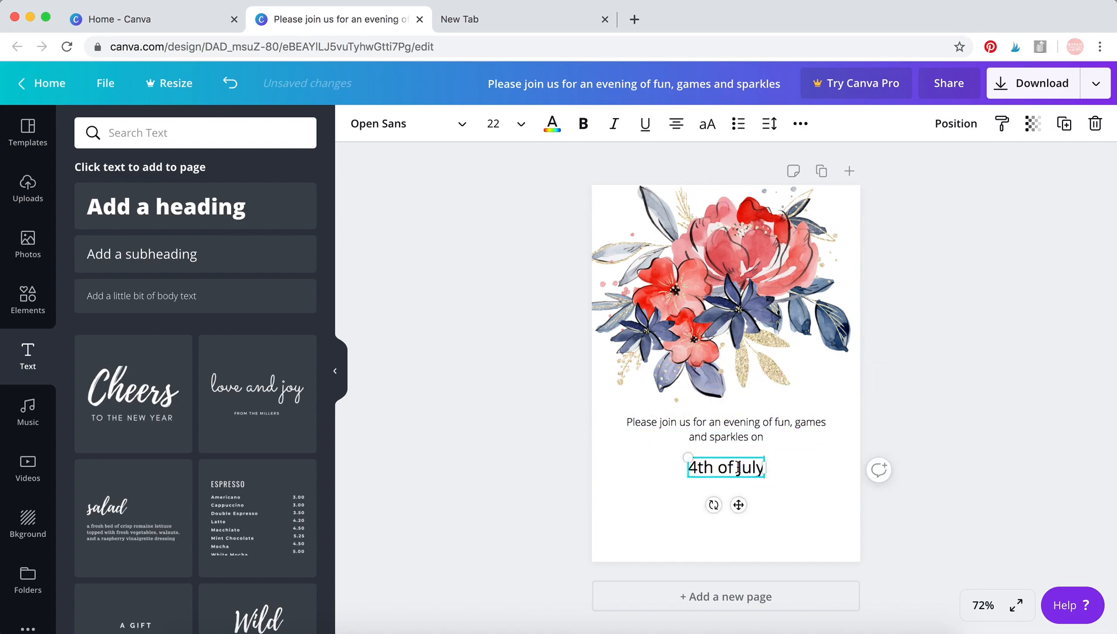
# Append the word "the" to the end of the invitation text below the bouquet.
pyautogui.click(763, 434)
pyautogui.click(765, 436)
pyautogui.write('the')
# Widen the "4th of July" text box slightly and centre it horizontally on the page.
pyautogui.click(759, 473)
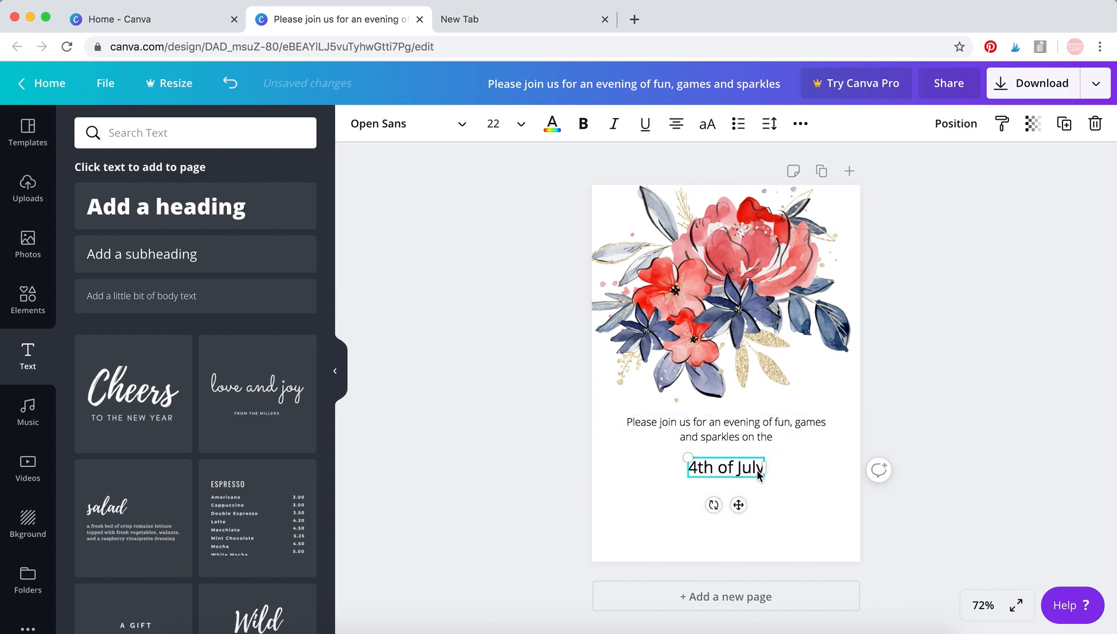
pyautogui.moveTo(766, 468); pyautogui.dragTo(784, 467)
pyautogui.moveTo(746, 503); pyautogui.dragTo(738, 505)
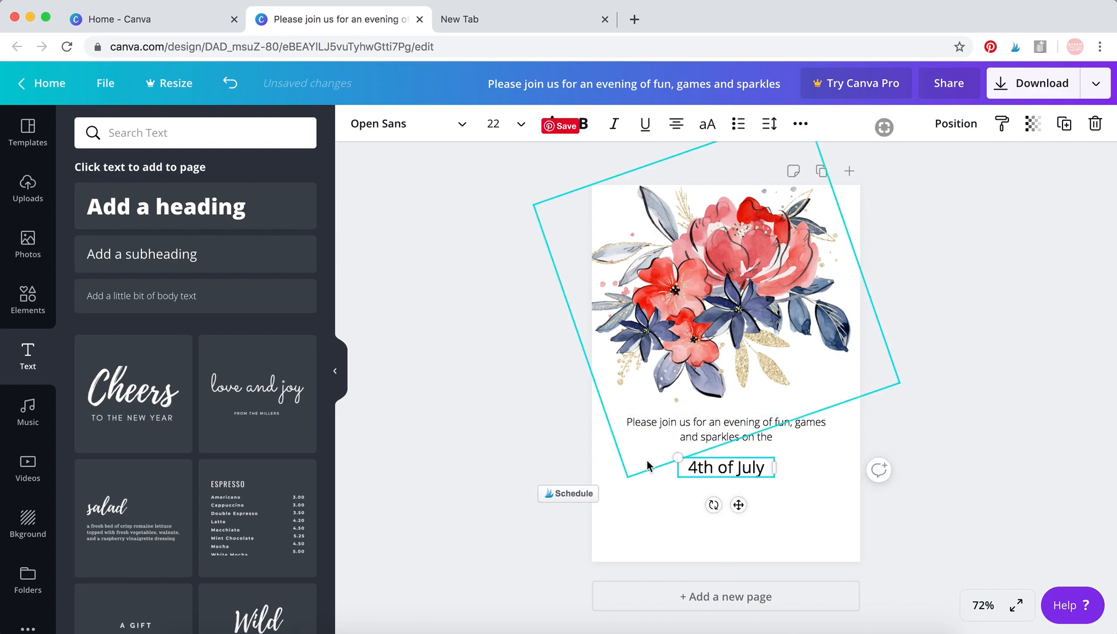
pyautogui.click(515, 417)
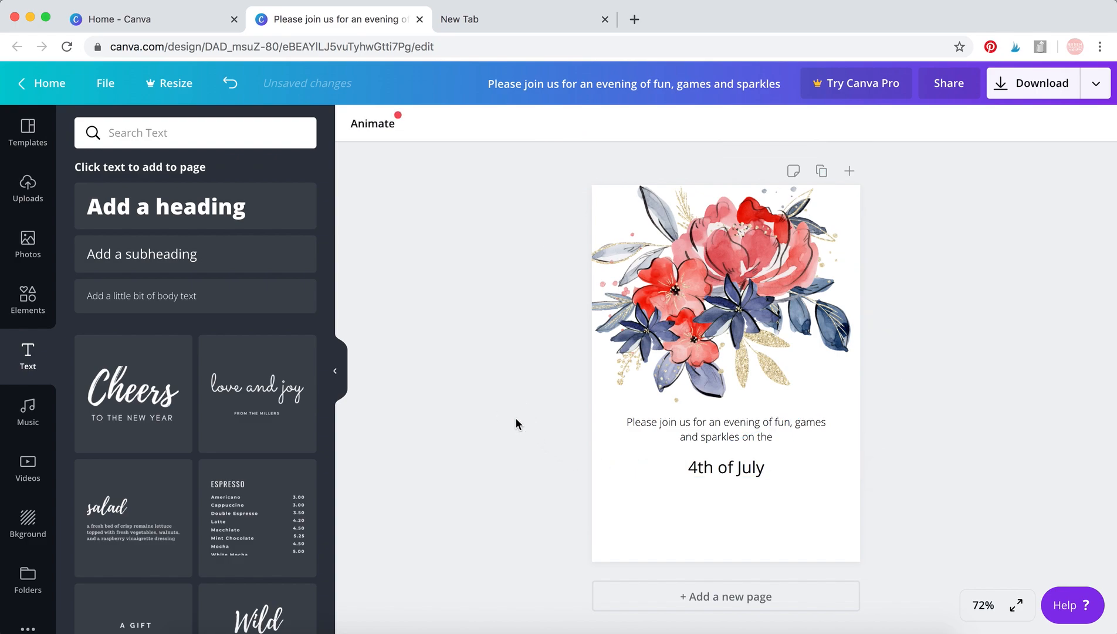
pyautogui.click(219, 262)
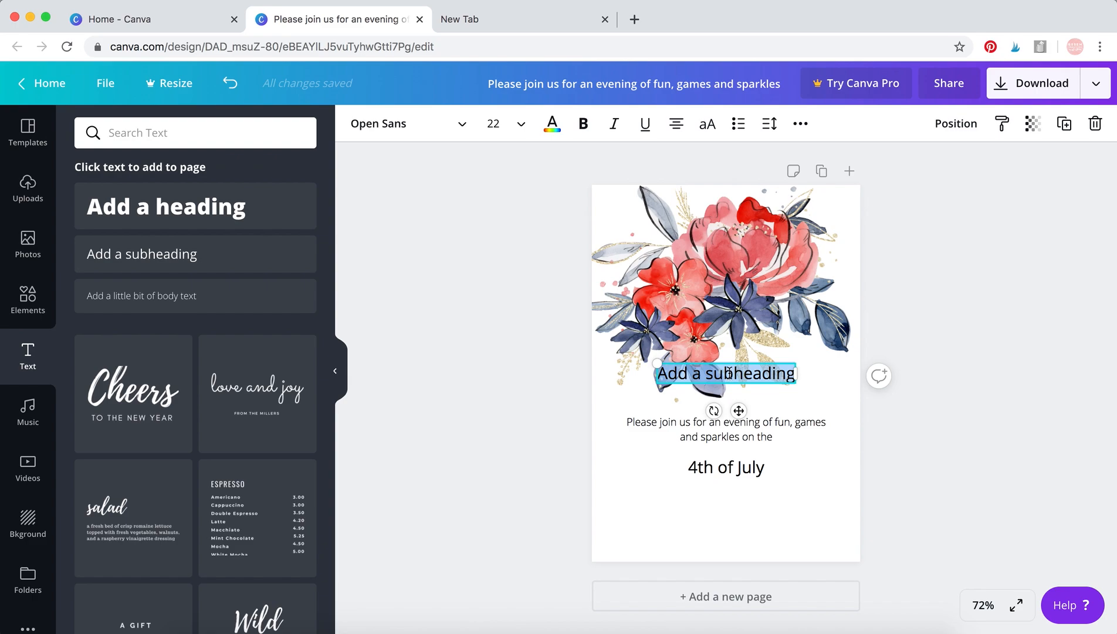
pyautogui.press('BackSpace')
pyautogui.click(513, 391)
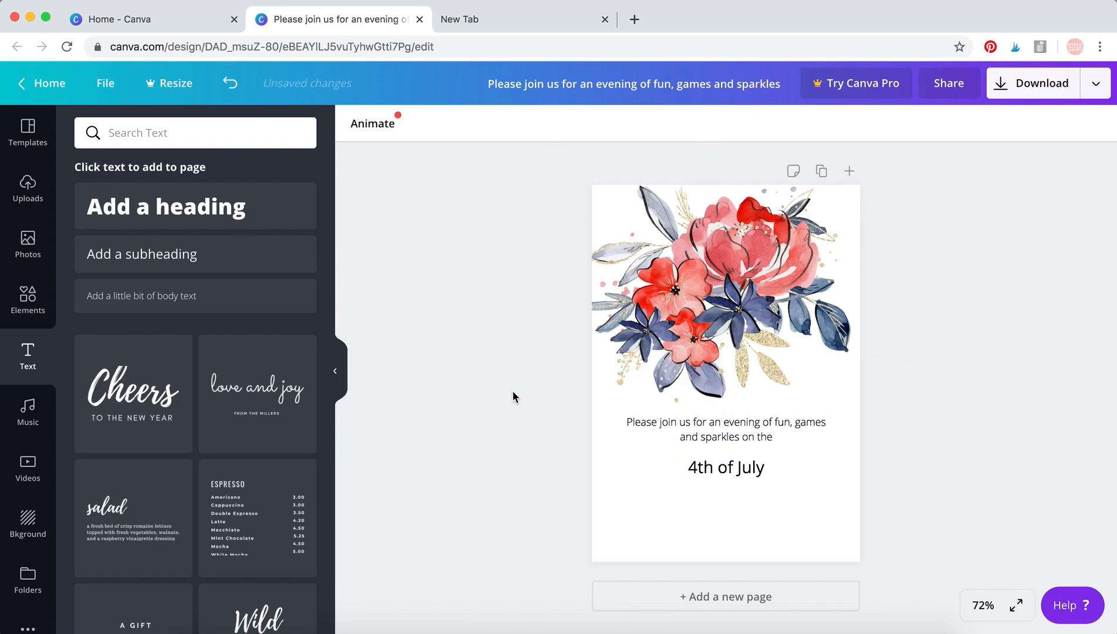
# Add body text centred below the date reading "at 6 pm, over at the" followed by the host family's name and "Residence".
pyautogui.click(154, 296)
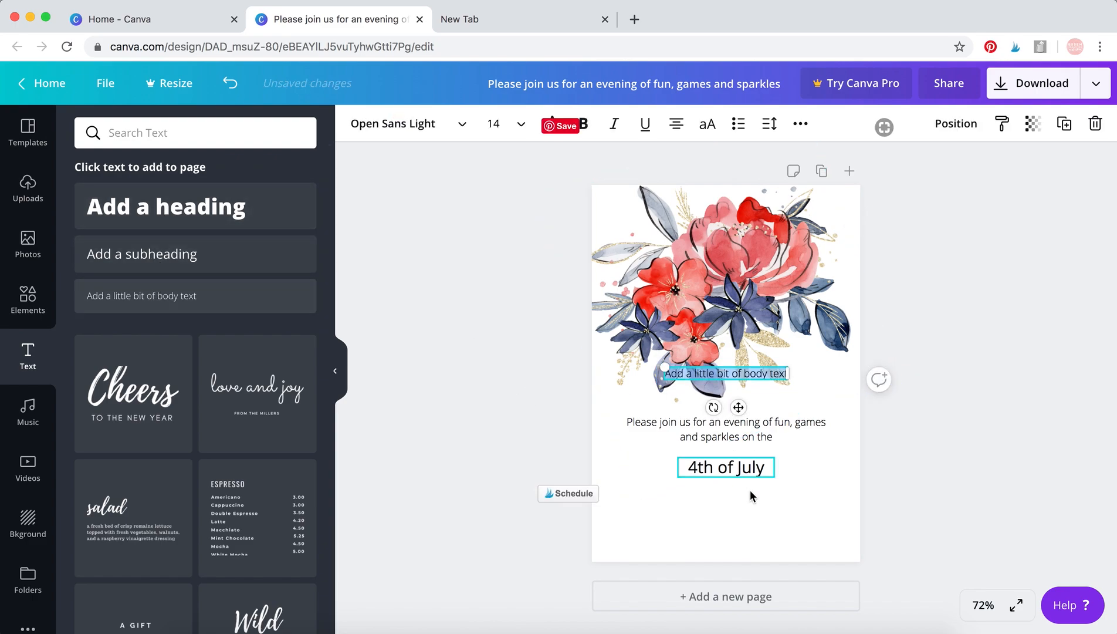
pyautogui.moveTo(739, 406); pyautogui.dragTo(738, 533)
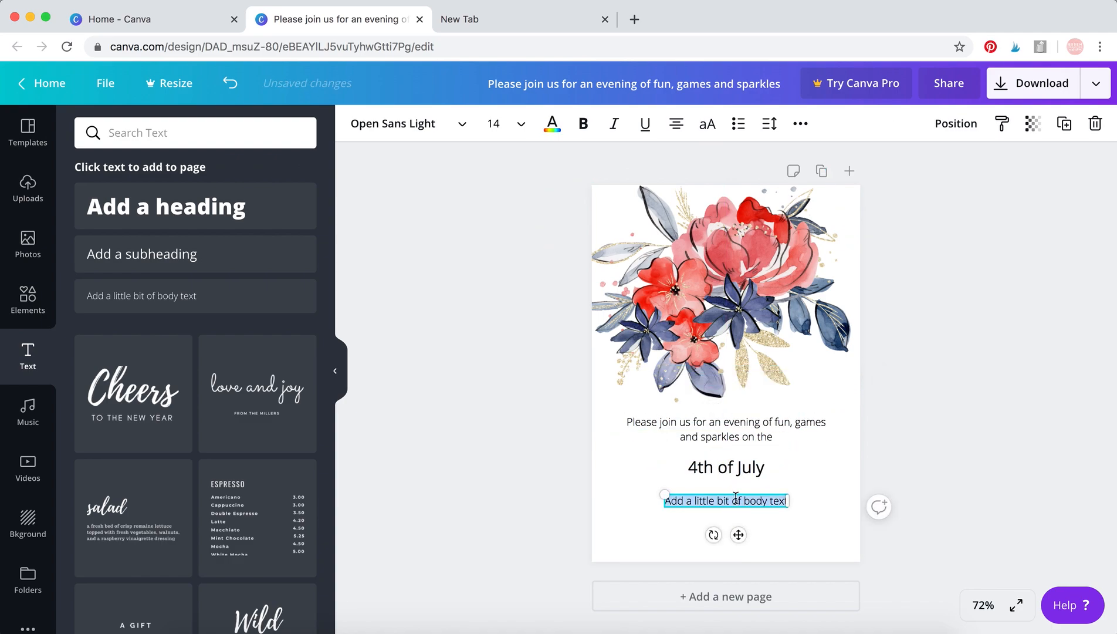
pyautogui.write('at 6 pm')
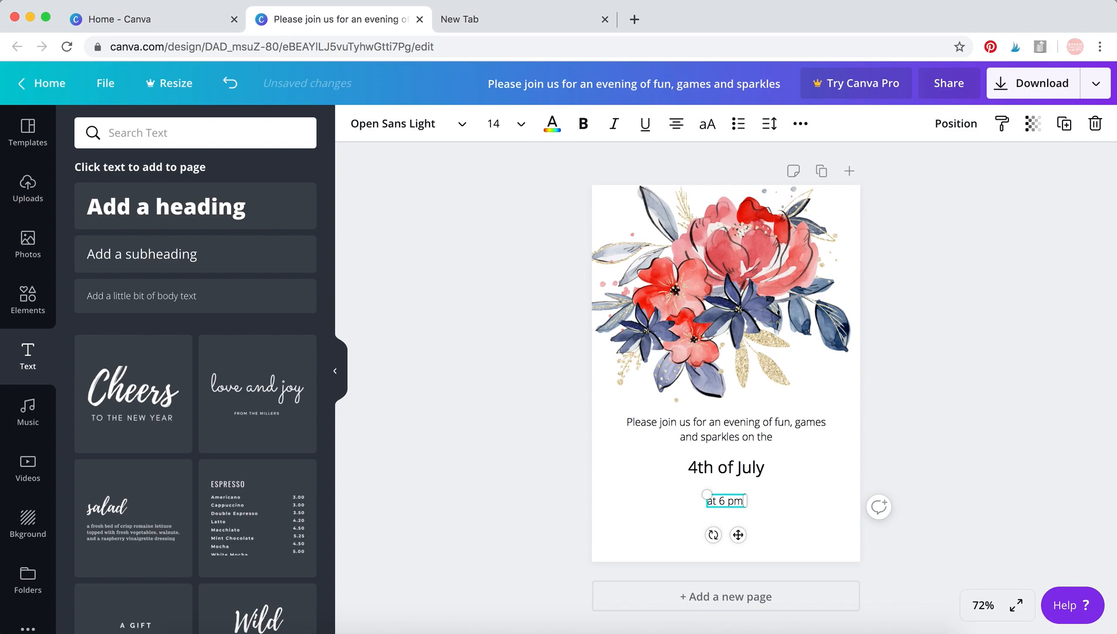
pyautogui.write(', over at the Smith F')
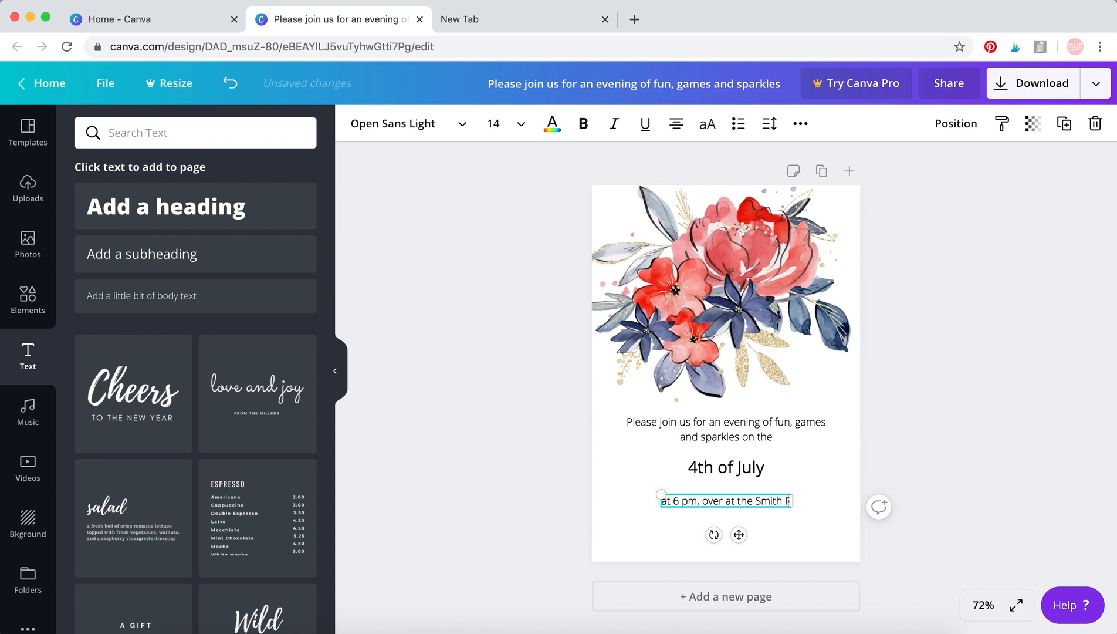
pyautogui.write('esidence')
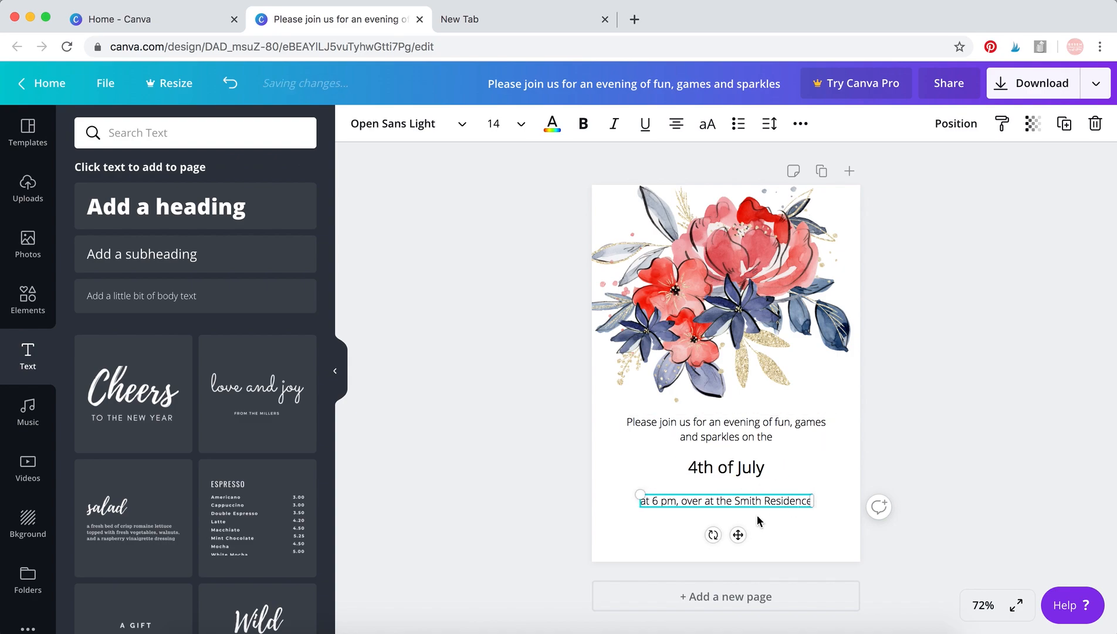
pyautogui.moveTo(738, 536); pyautogui.dragTo(752, 538)
pyautogui.click(510, 461)
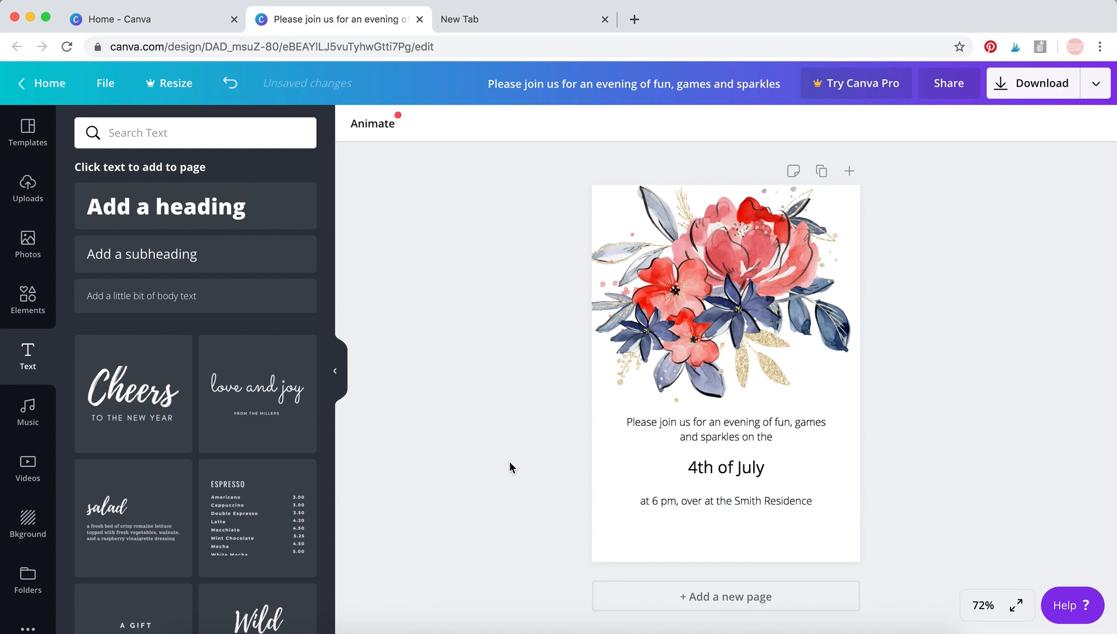
# Add a body text line with "RSVP:" and the hosts' e-mail address, and place it near the invitation's lower edge.
pyautogui.click(237, 300)
pyautogui.write('R')
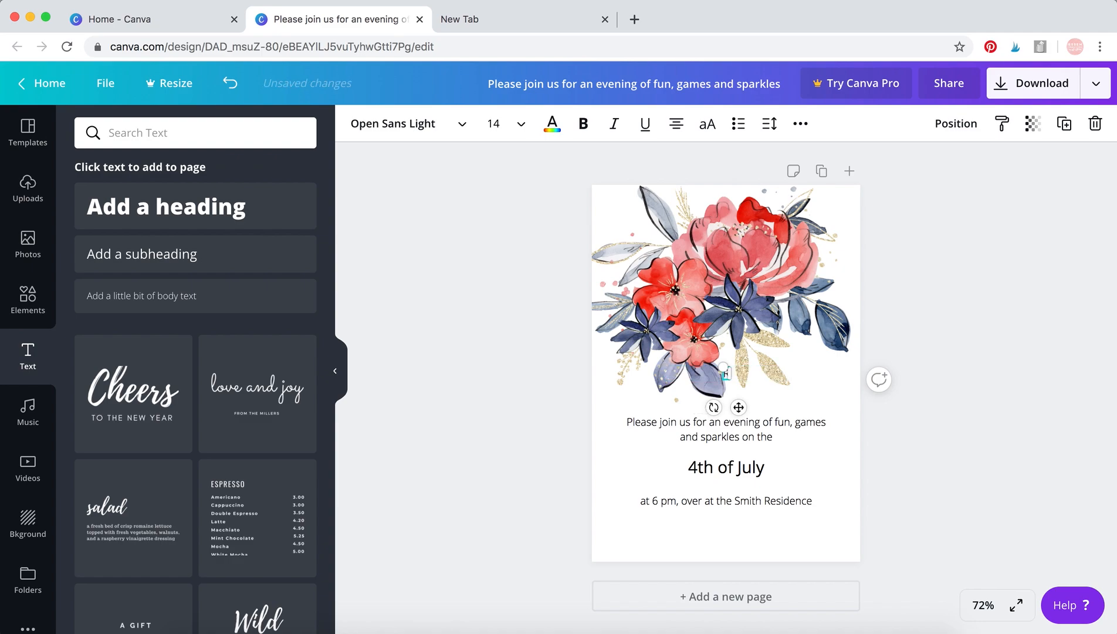
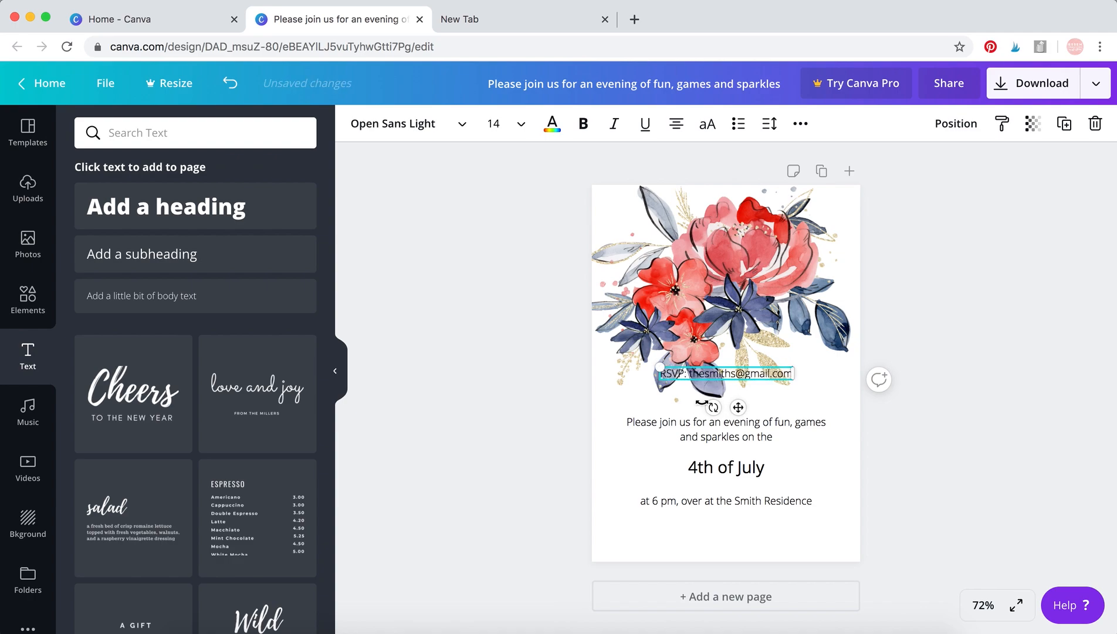
pyautogui.moveTo(737, 407); pyautogui.dragTo(746, 587)
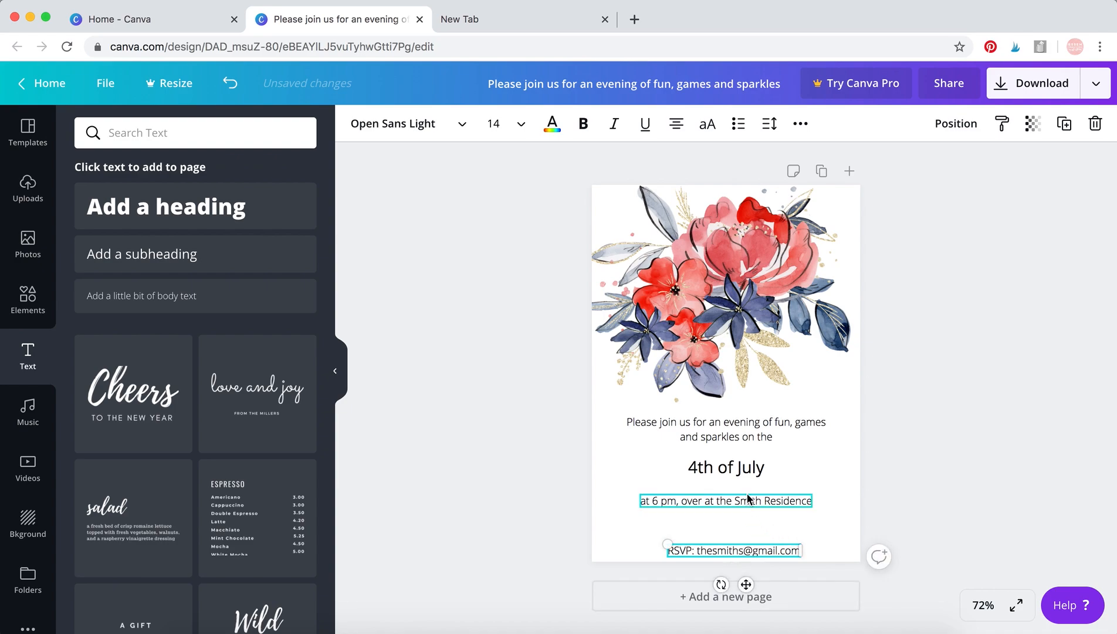
# Try the Bukhari Script font on the "4th of July" text.
pyautogui.click(723, 420)
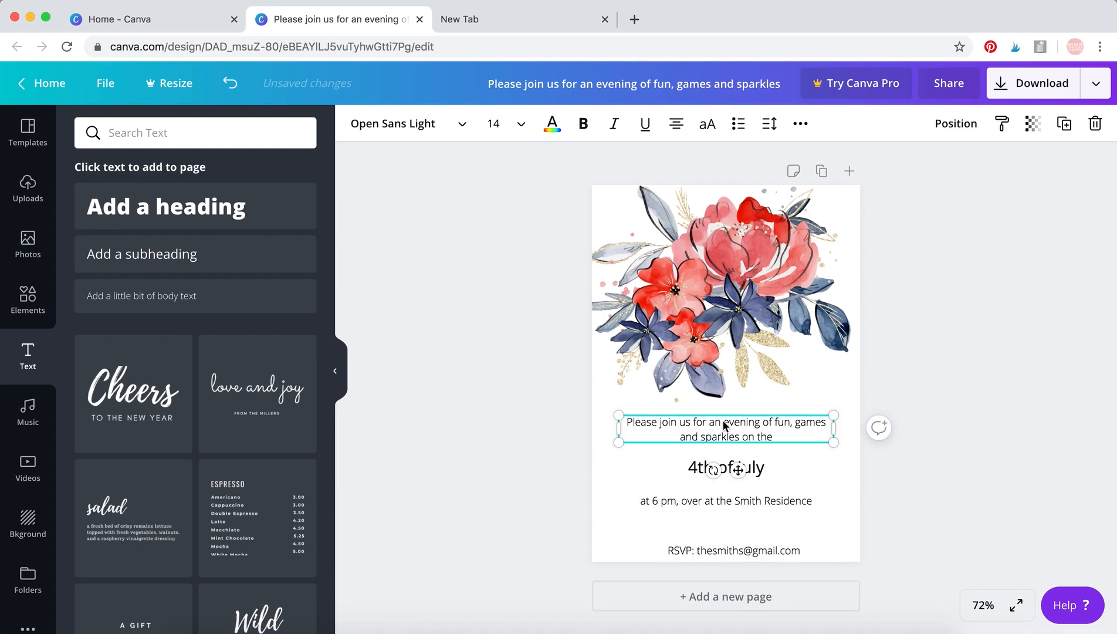
pyautogui.click(728, 464)
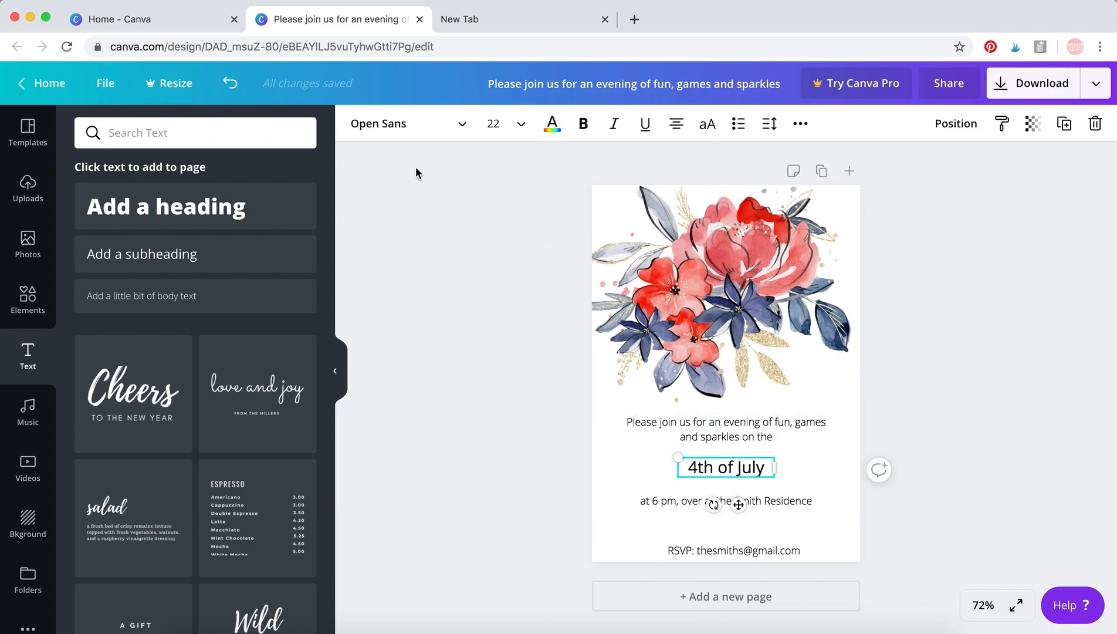
pyautogui.click(459, 136)
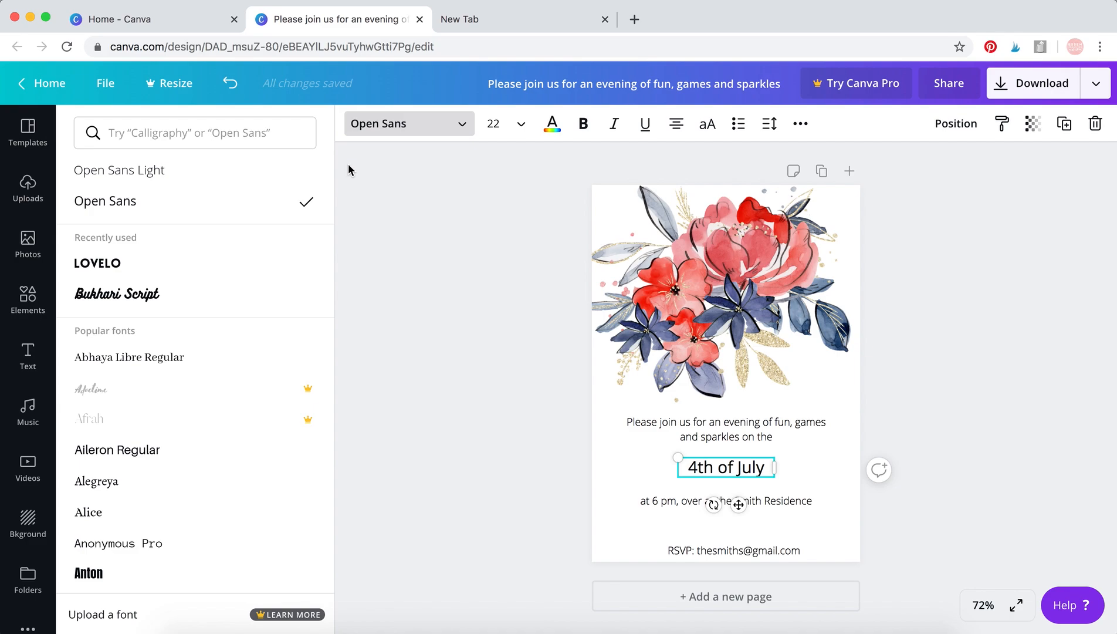
pyautogui.scroll(-15, 235, 274)
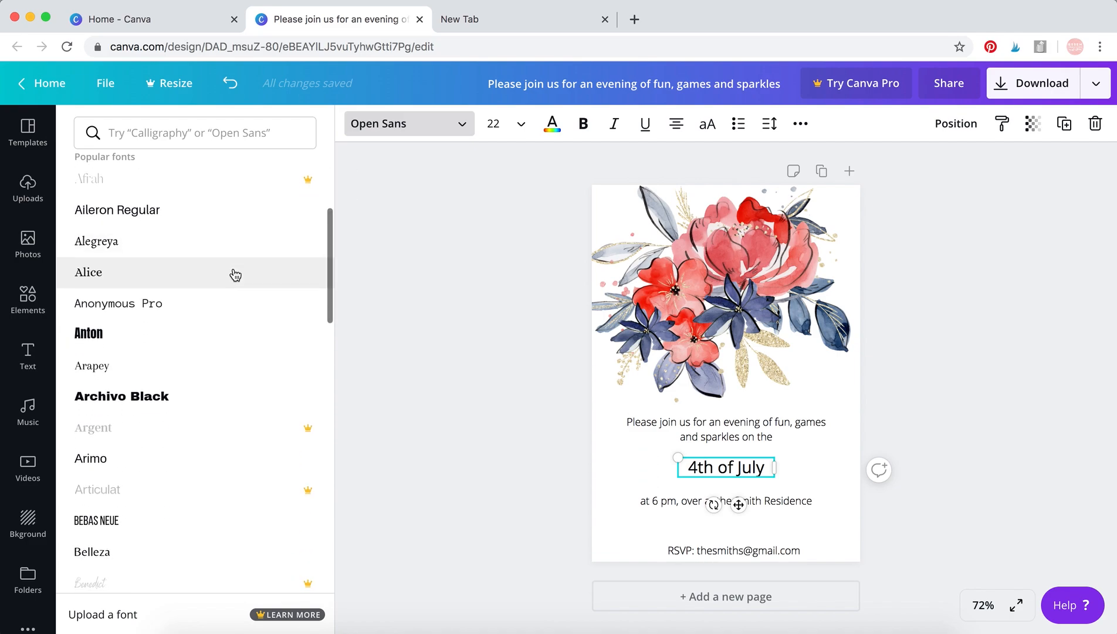
pyautogui.scroll(3, 232, 273)
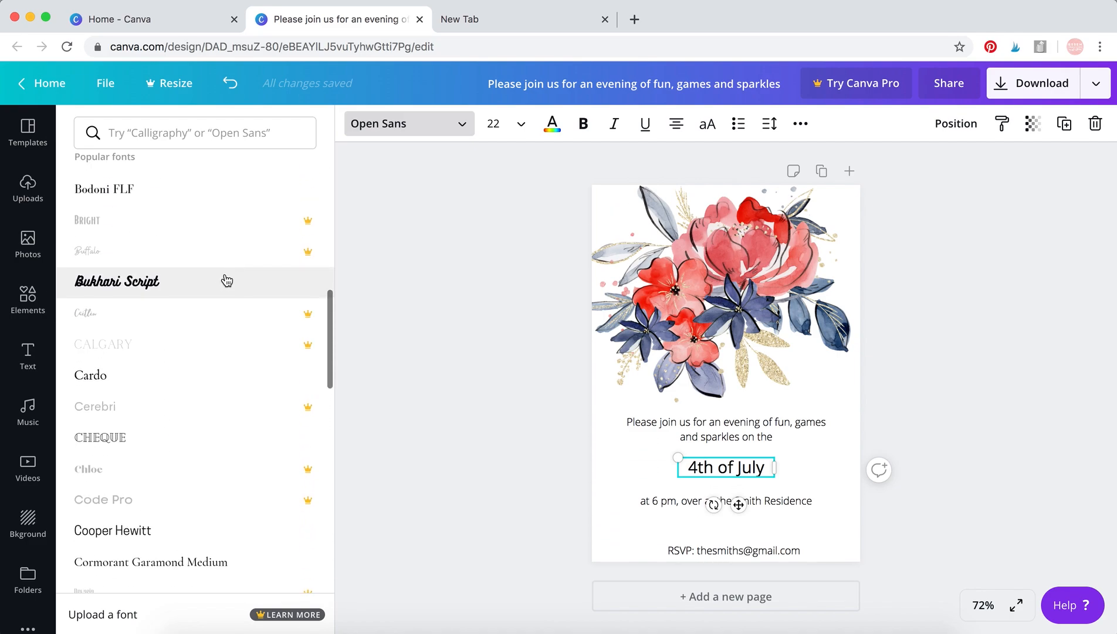
pyautogui.click(217, 288)
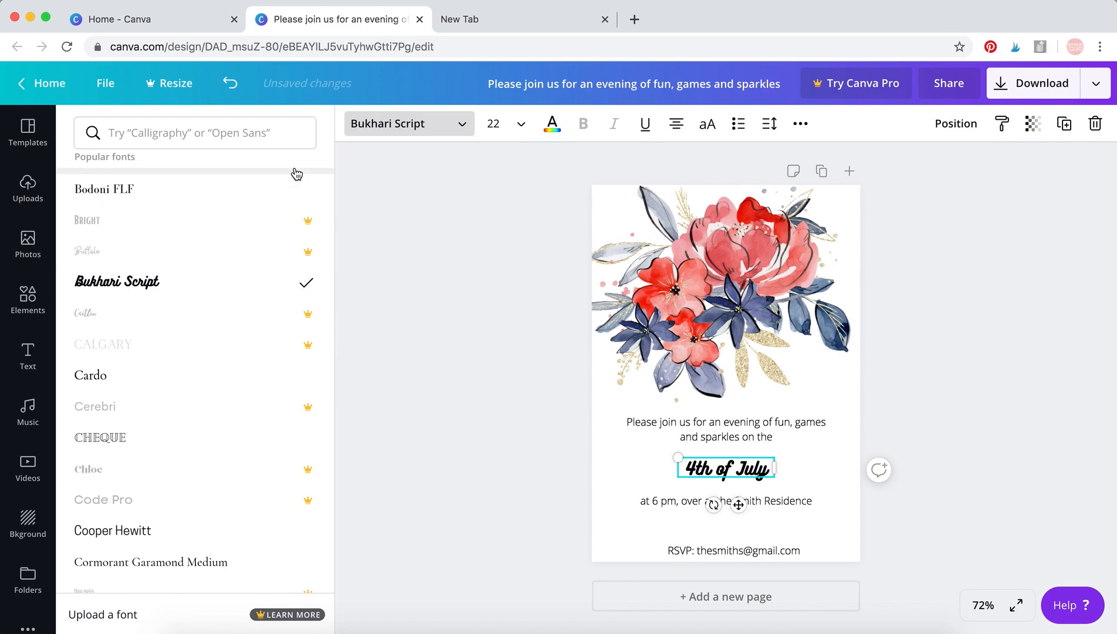
# Set the "4th of July" text in the Lovelo font and widen its box on both sides so the date fits on one line.
pyautogui.scroll(-3, 248, 338)
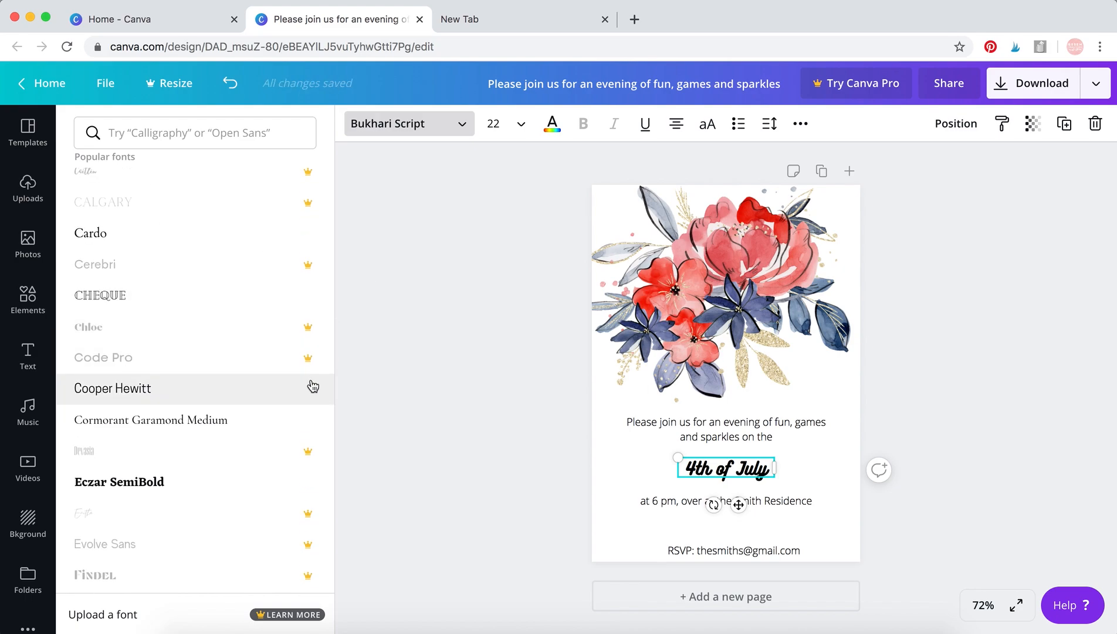
pyautogui.scroll(-8, 310, 389)
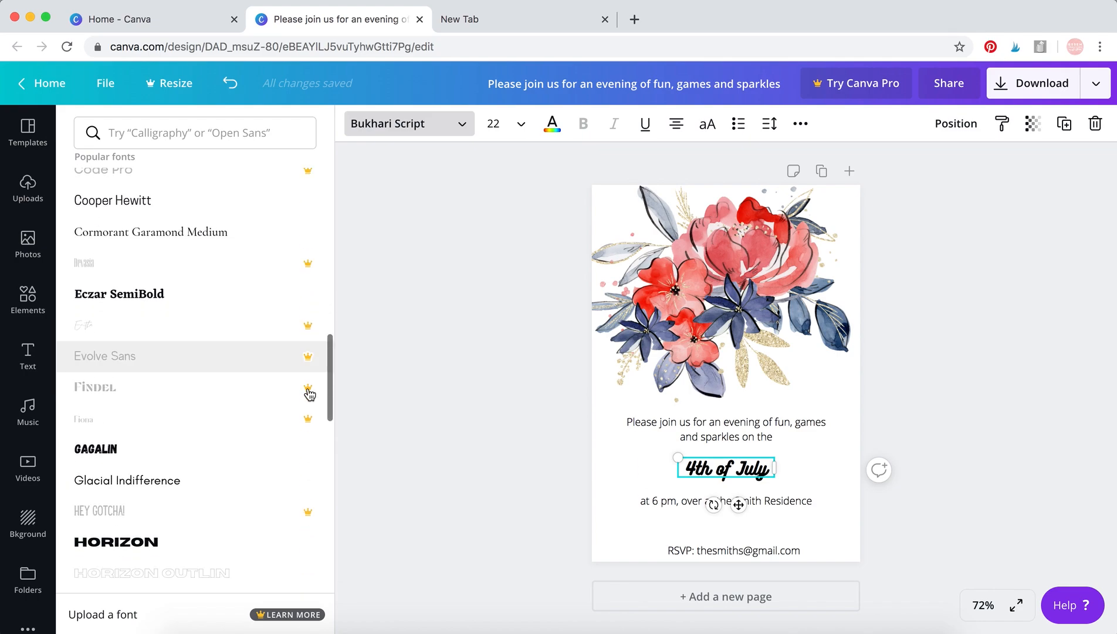
pyautogui.scroll(-6, 311, 394)
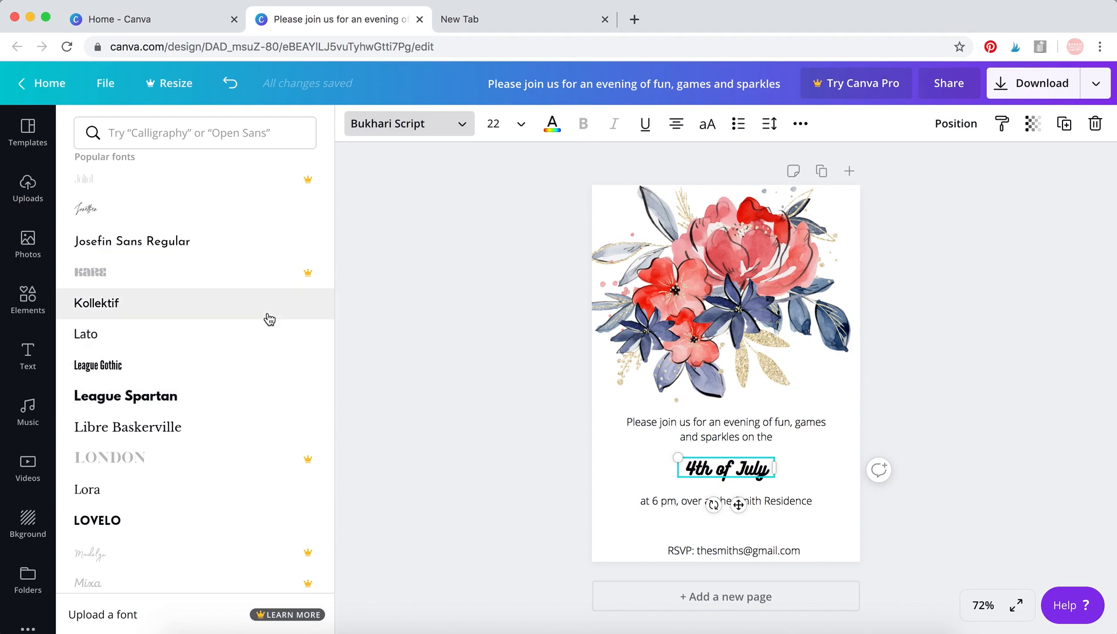
pyautogui.scroll(-11, 269, 319)
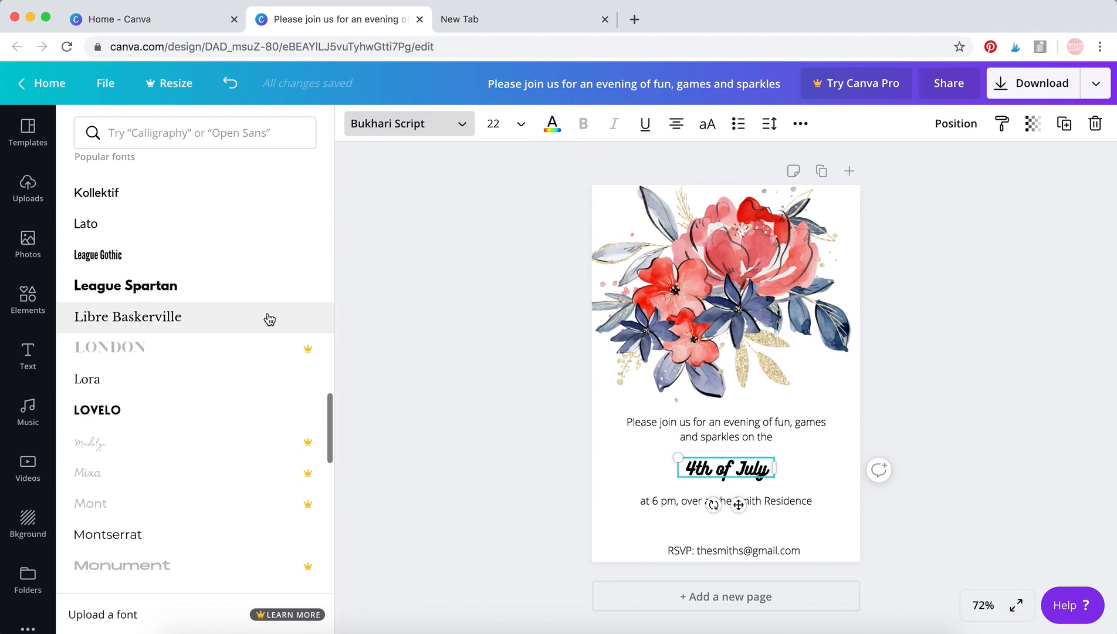
pyautogui.scroll(-8, 270, 319)
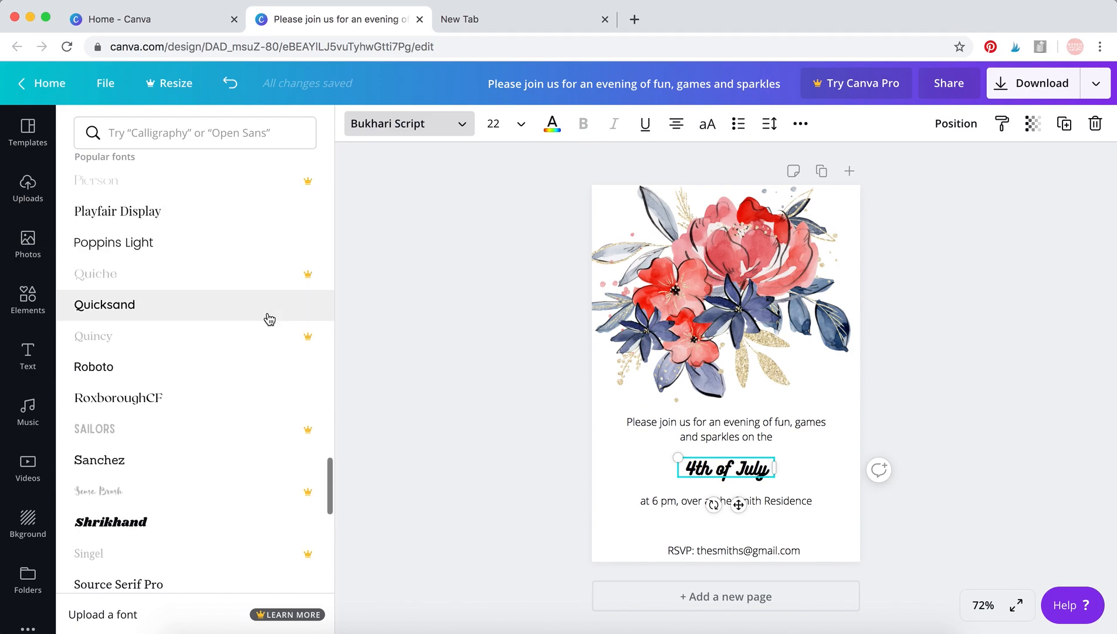
pyautogui.scroll(-4, 270, 319)
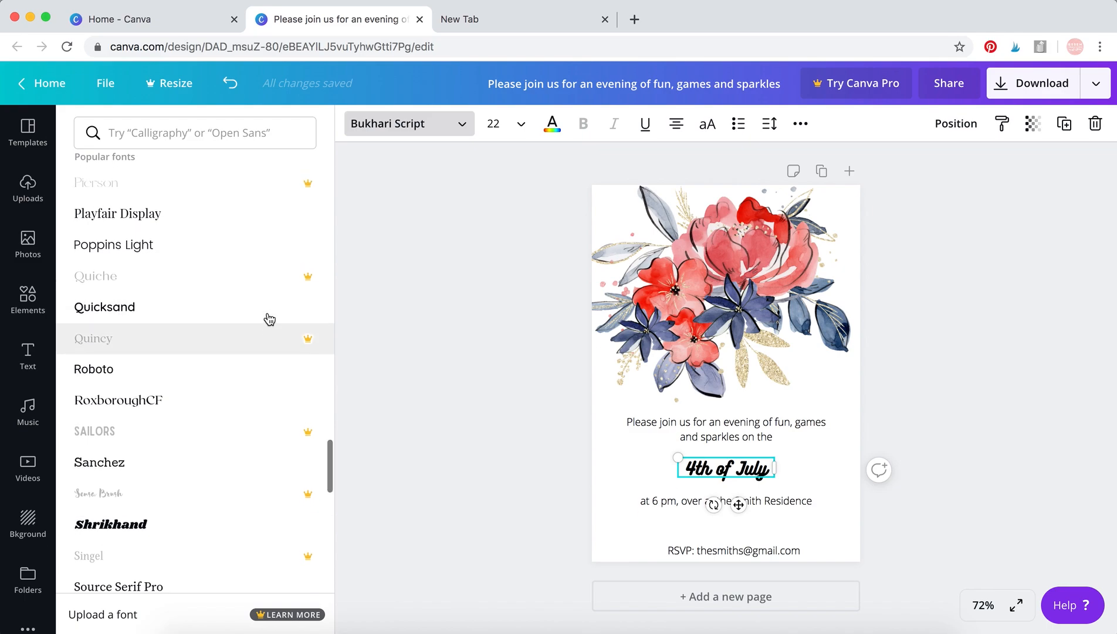
pyautogui.scroll(-13, 269, 319)
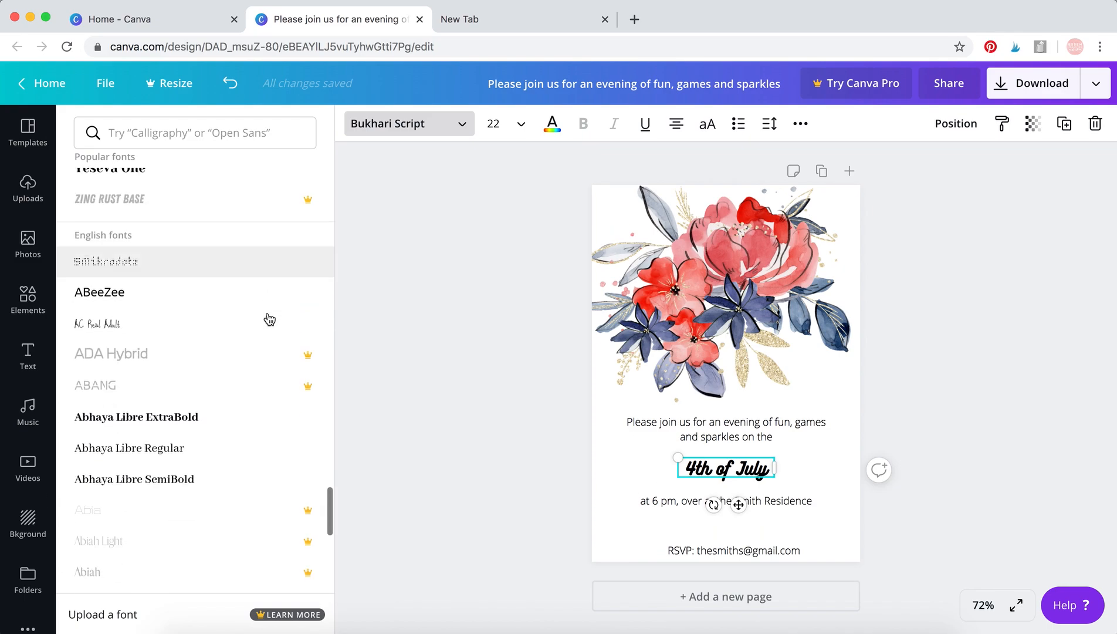
pyautogui.scroll(20, 269, 319)
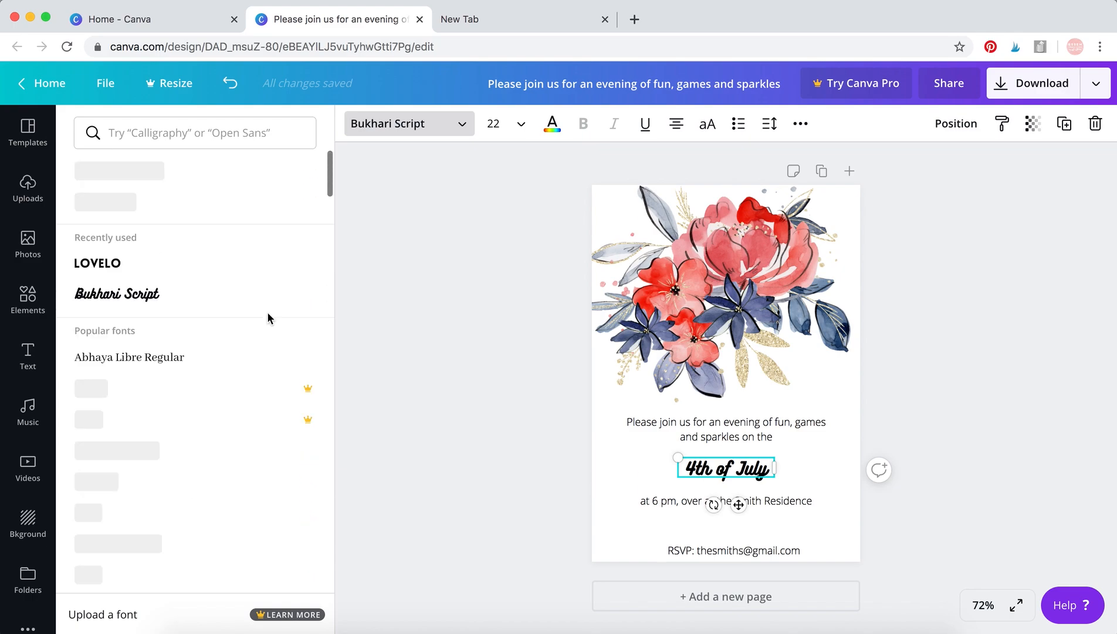
pyautogui.click(167, 267)
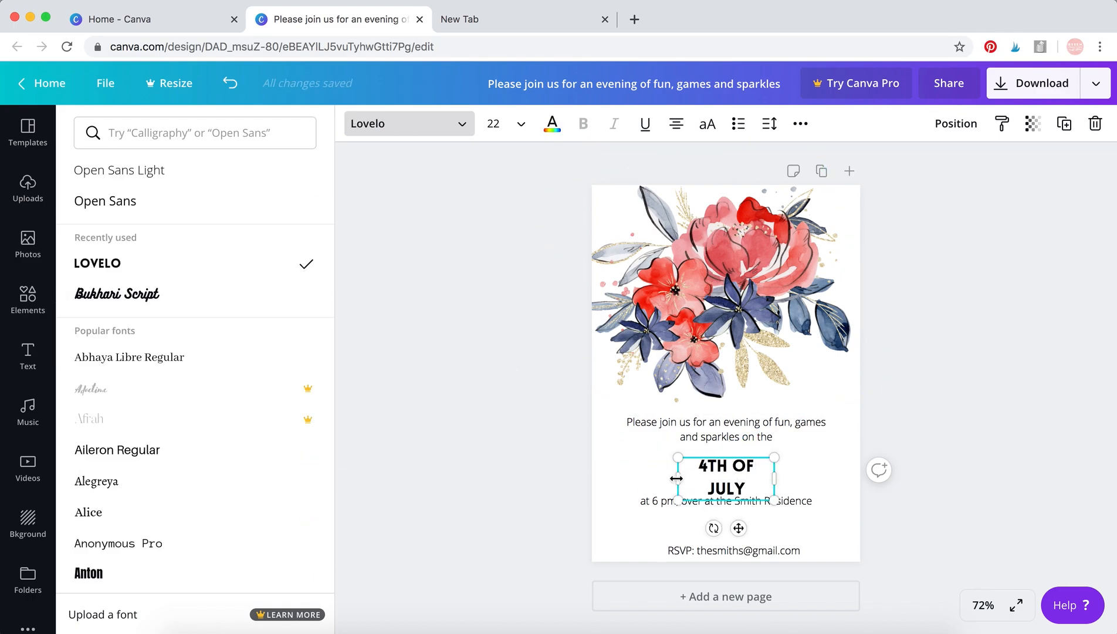
pyautogui.moveTo(676, 479); pyautogui.dragTo(654, 478)
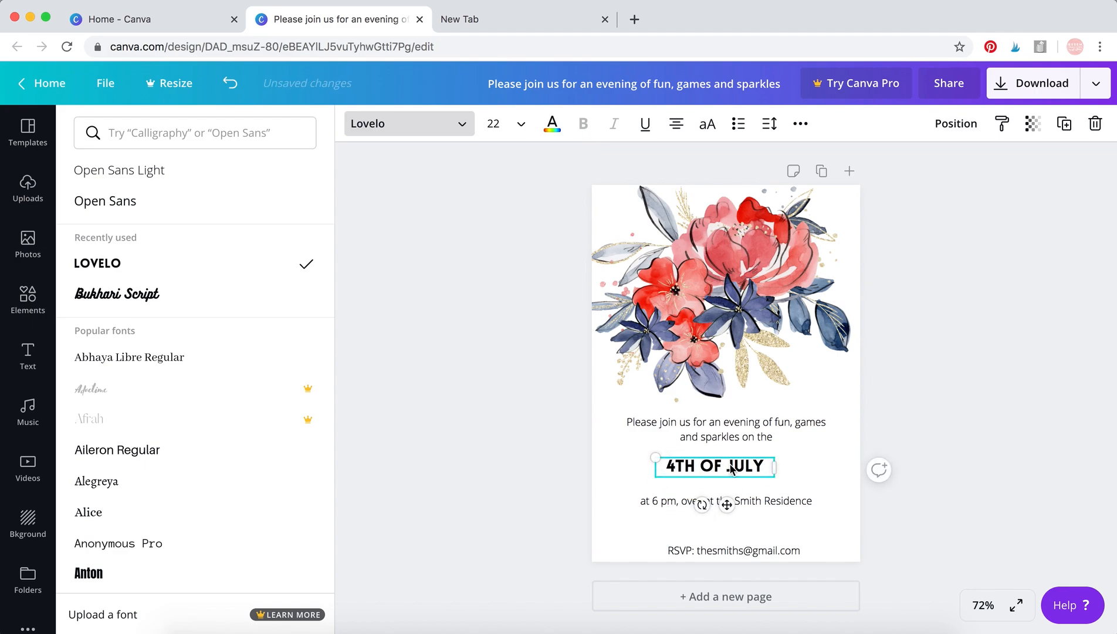
pyautogui.moveTo(775, 467); pyautogui.dragTo(811, 467)
# Set the "4th of July" text size to 28 and recentre it between the opening line and the event details.
pyautogui.click(521, 124)
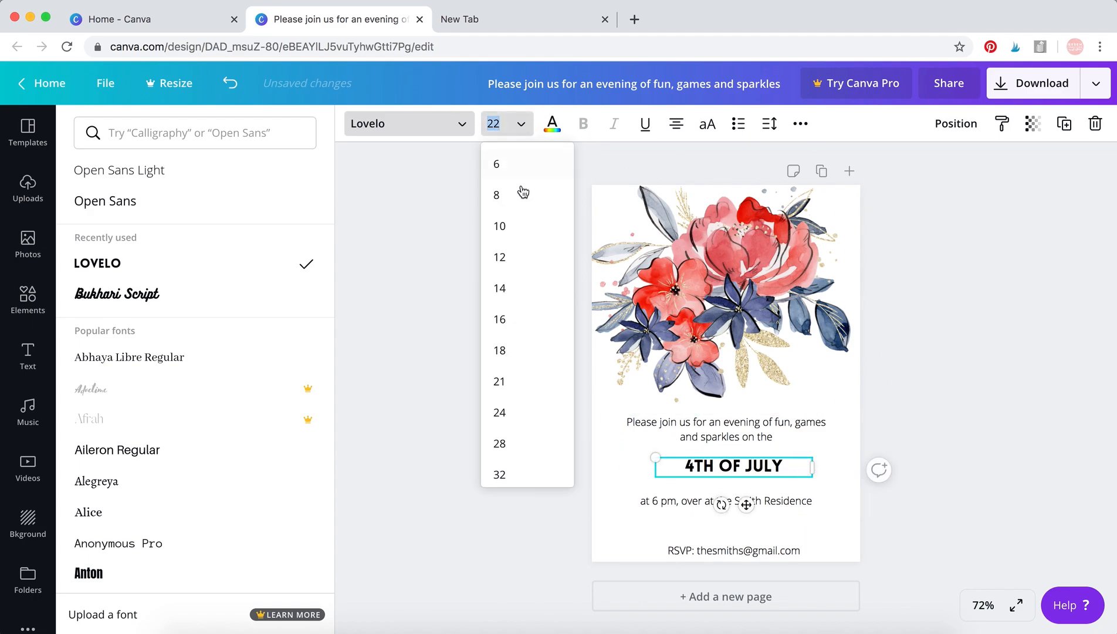
pyautogui.click(544, 443)
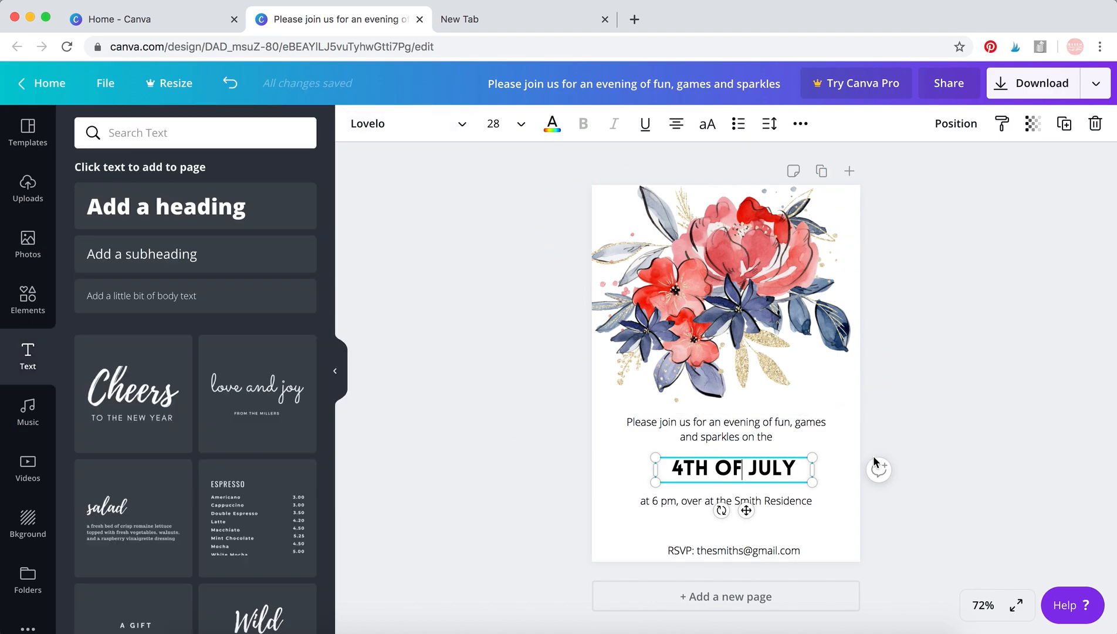
pyautogui.moveTo(756, 515); pyautogui.dragTo(743, 509)
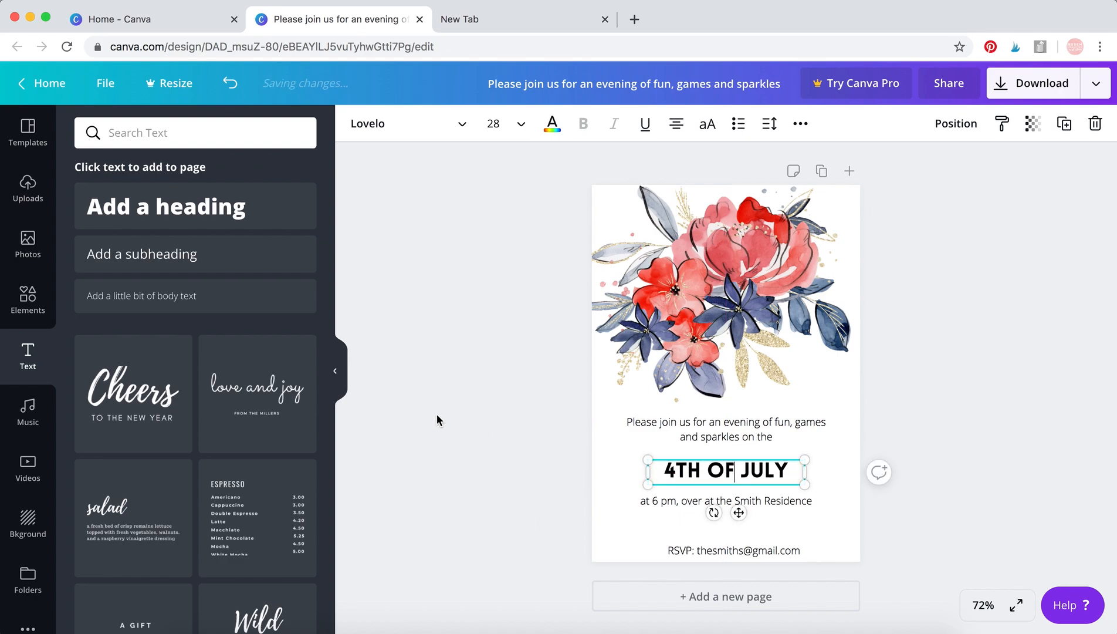
pyautogui.click(437, 414)
# Try the Cardo font on the opening text "Please join us for an evening of fun, games and sparkles on the".
pyautogui.click(735, 427)
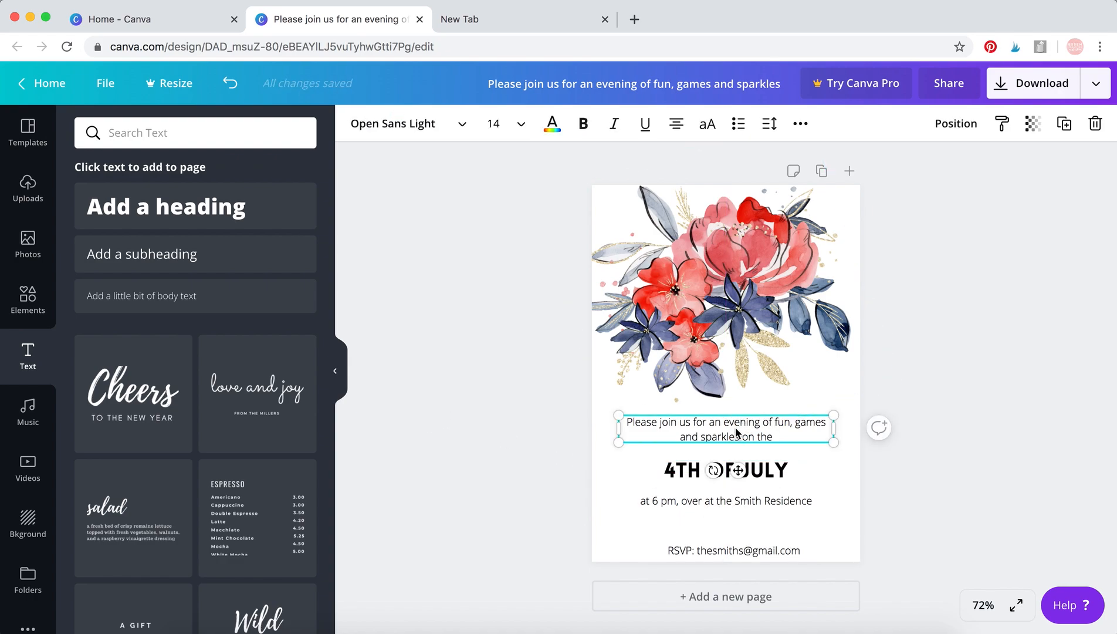
pyautogui.click(422, 132)
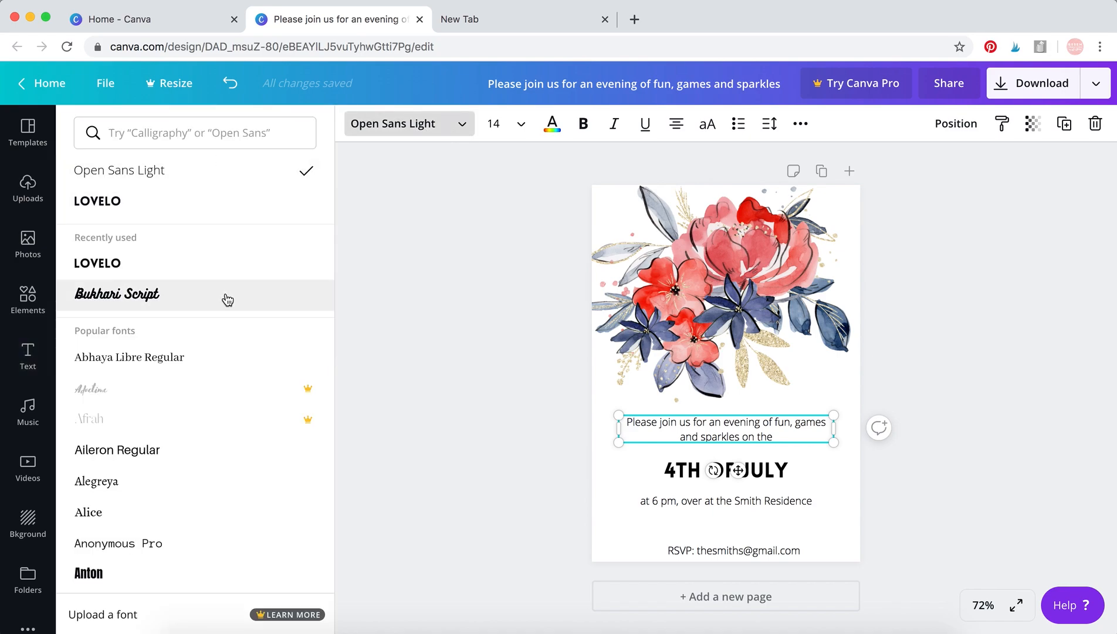
pyautogui.scroll(-6, 224, 297)
pyautogui.scroll(-8, 228, 300)
pyautogui.scroll(6, 227, 300)
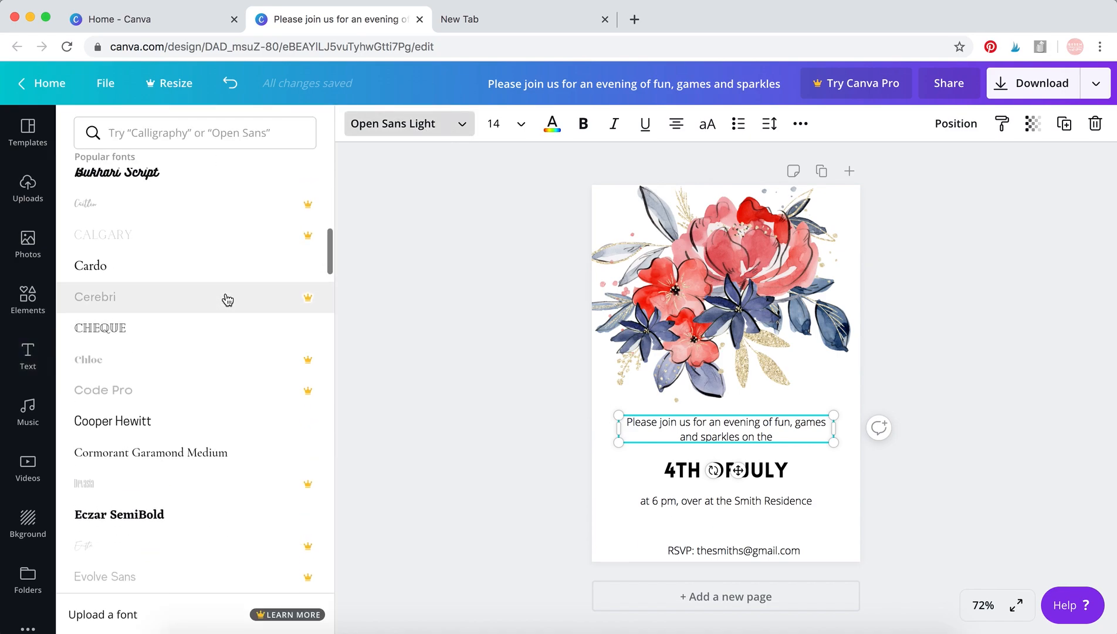
pyautogui.scroll(1, 228, 300)
pyautogui.click(227, 300)
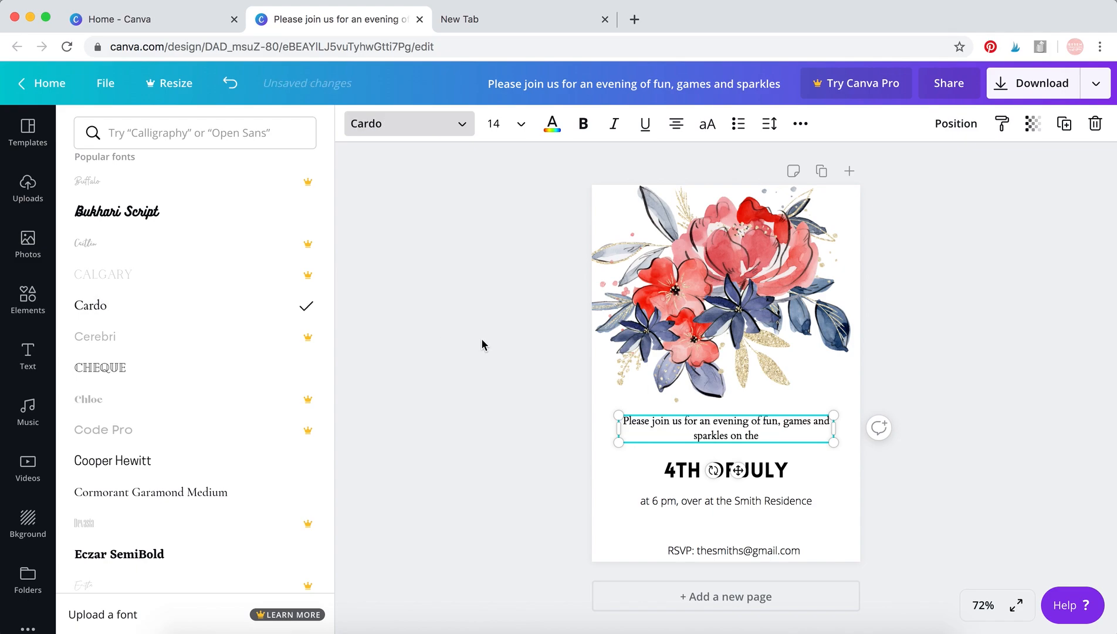
# Try italics on the opening invitation text, and undo both the italic and the Cardo font changes.
pyautogui.click(615, 130)
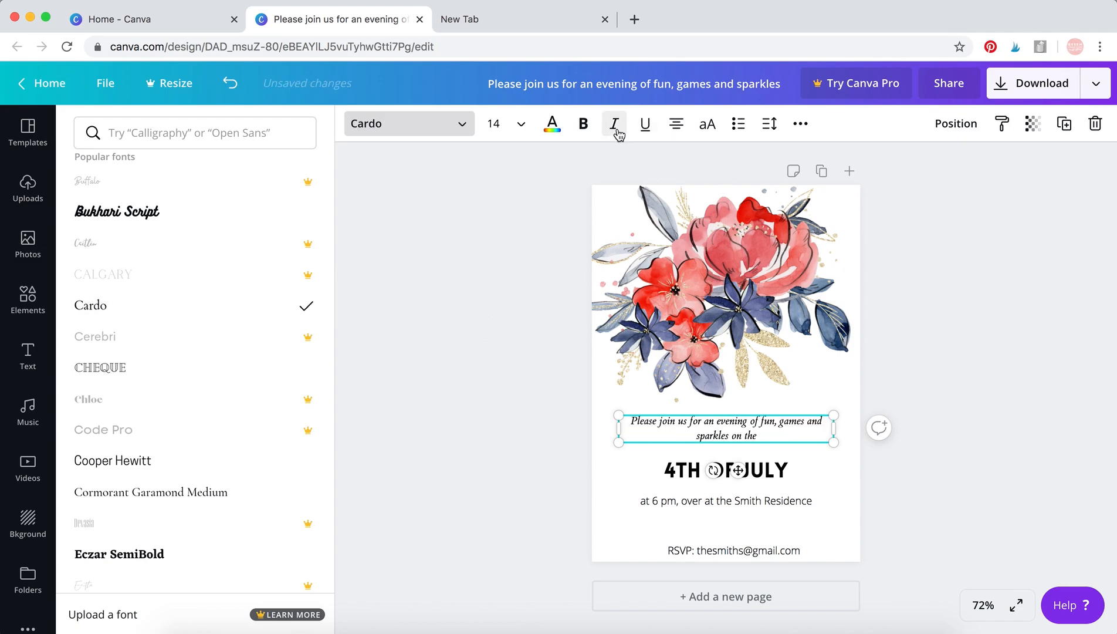
pyautogui.click(803, 127)
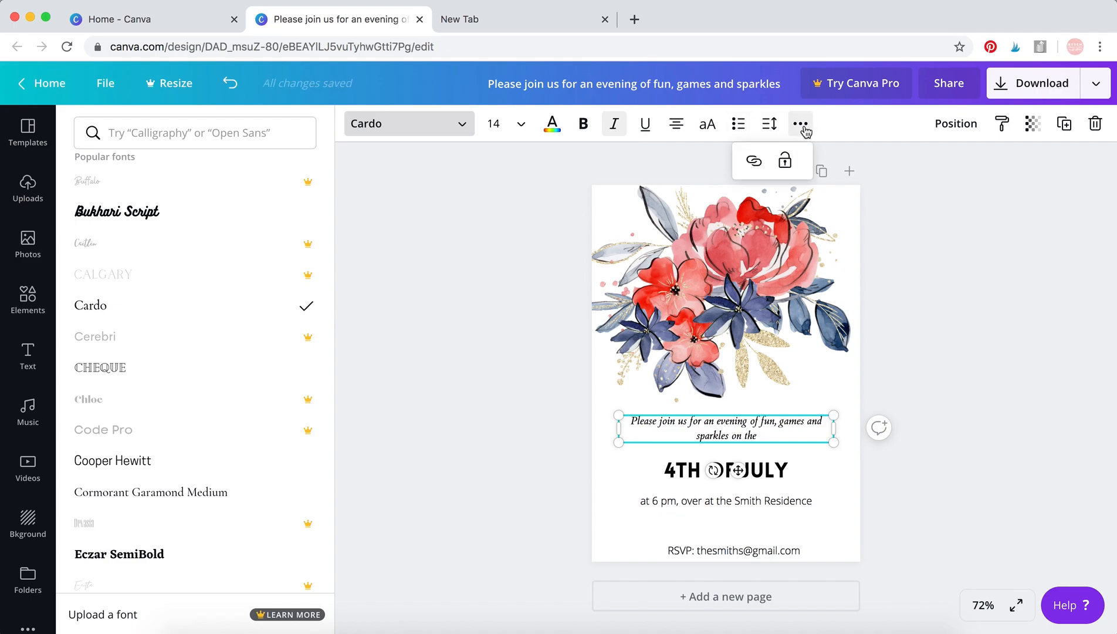
pyautogui.click(506, 278)
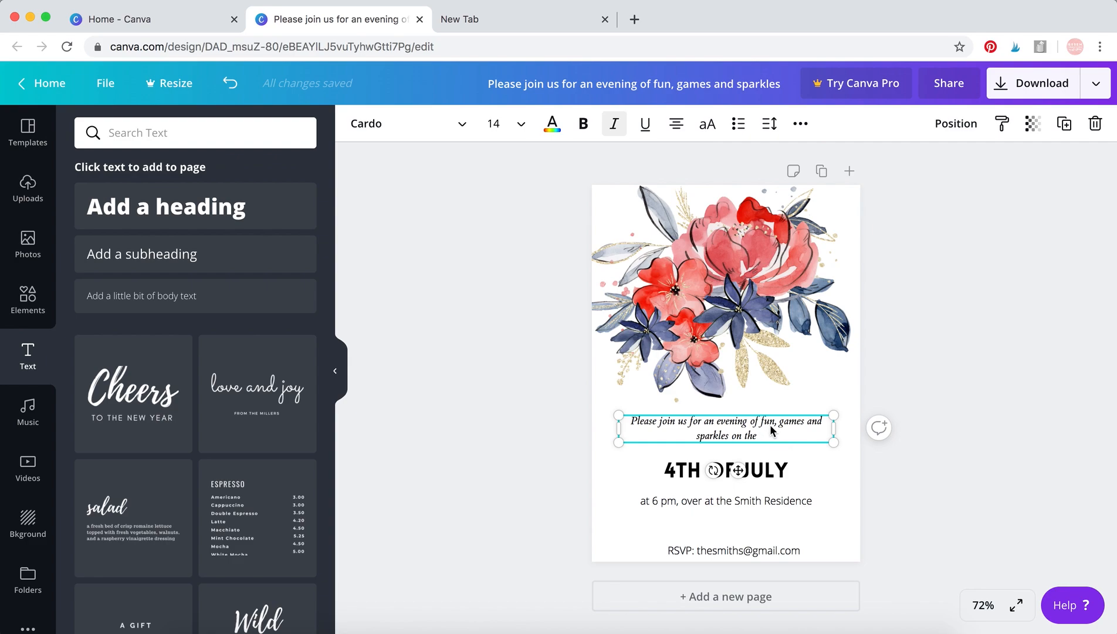
pyautogui.click(485, 254)
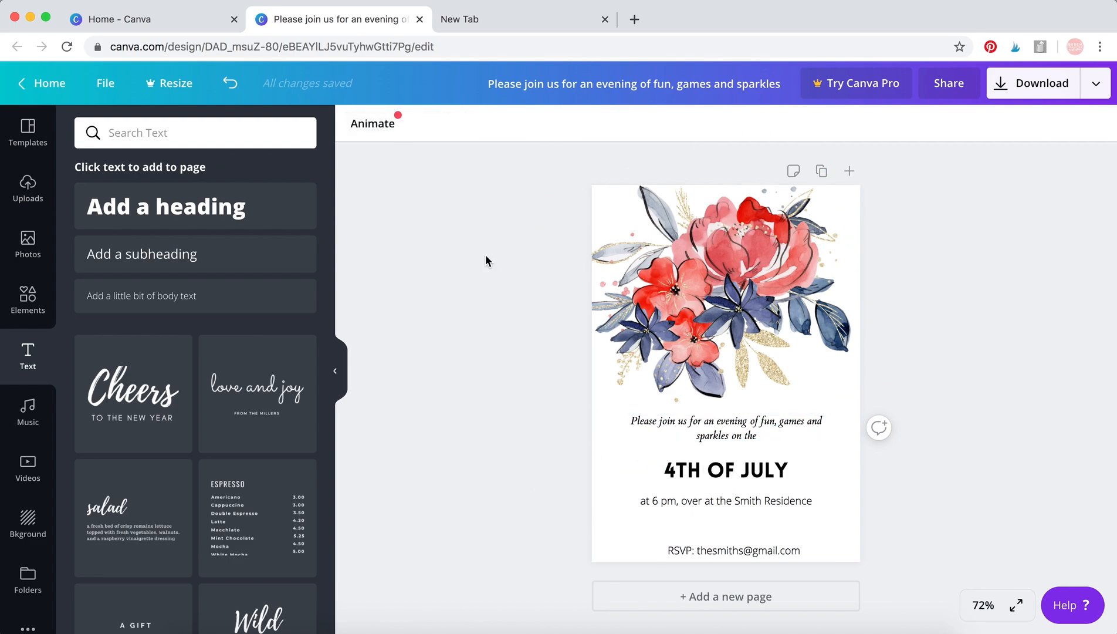
pyautogui.hotkey('ctrl', 'z')
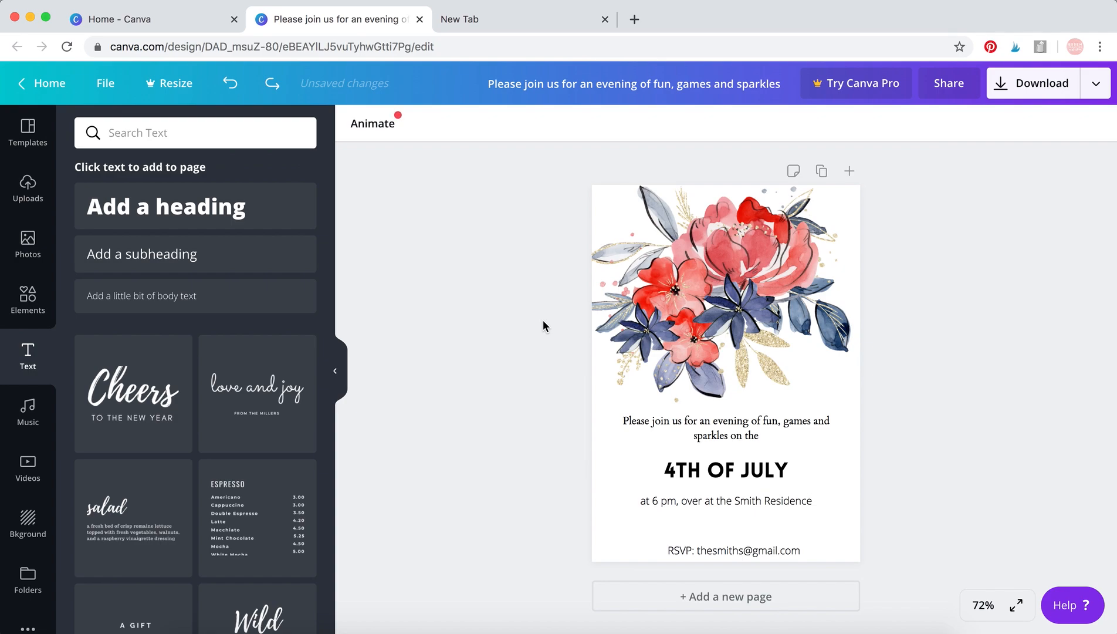
pyautogui.hotkey('ctrl', 'z')
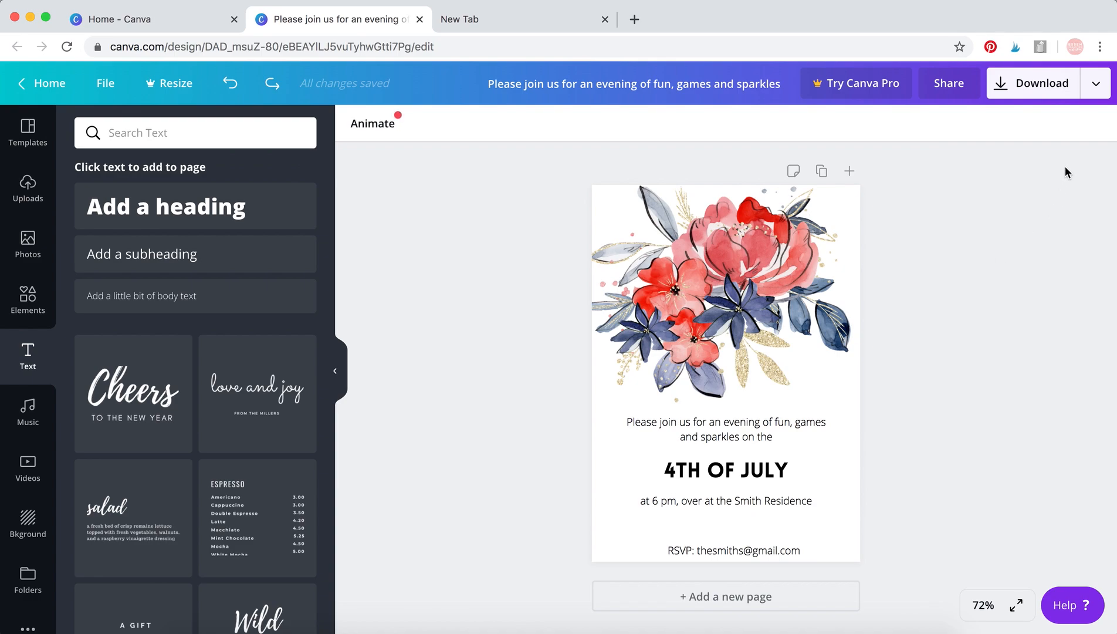
# Download the invitation as a JPG file and dismiss the Canva Pro offer.
pyautogui.click(1056, 85)
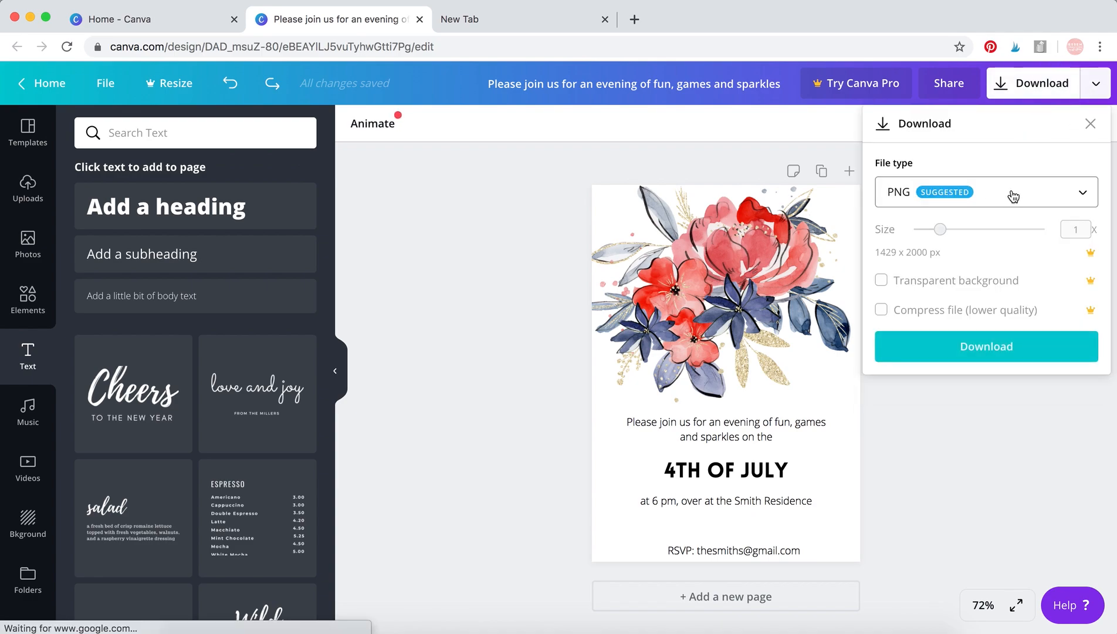
pyautogui.click(1012, 196)
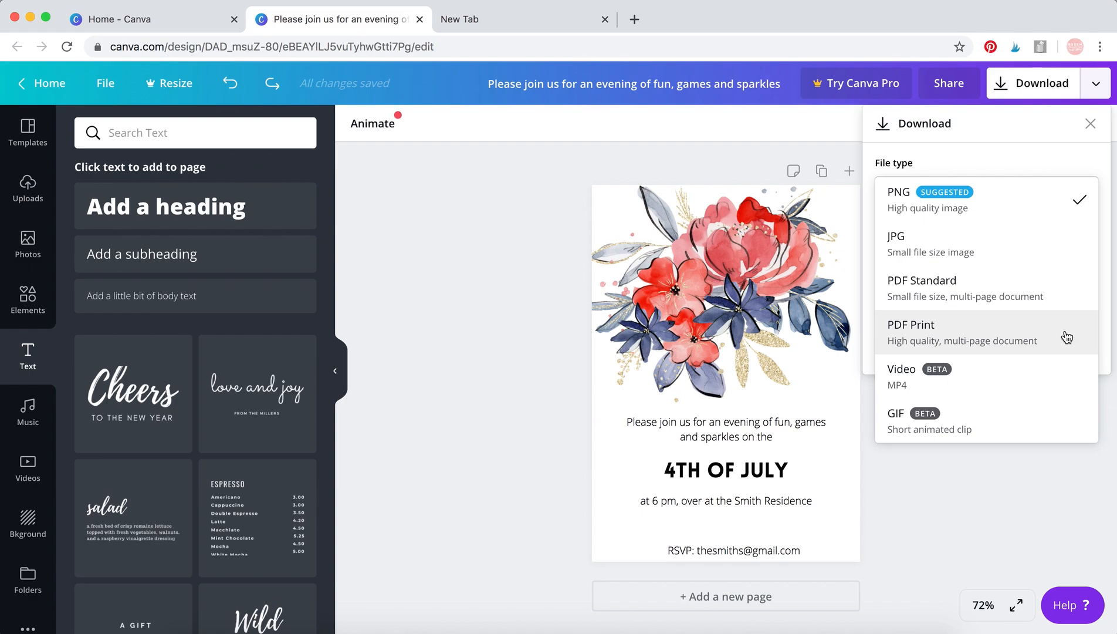
pyautogui.click(1049, 249)
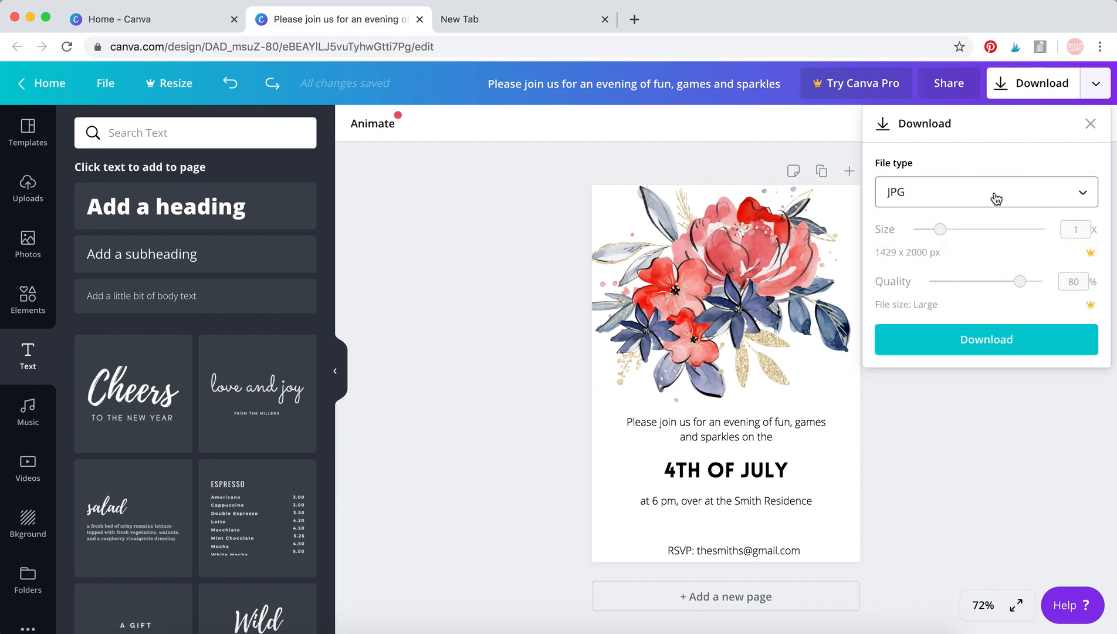
pyautogui.click(991, 346)
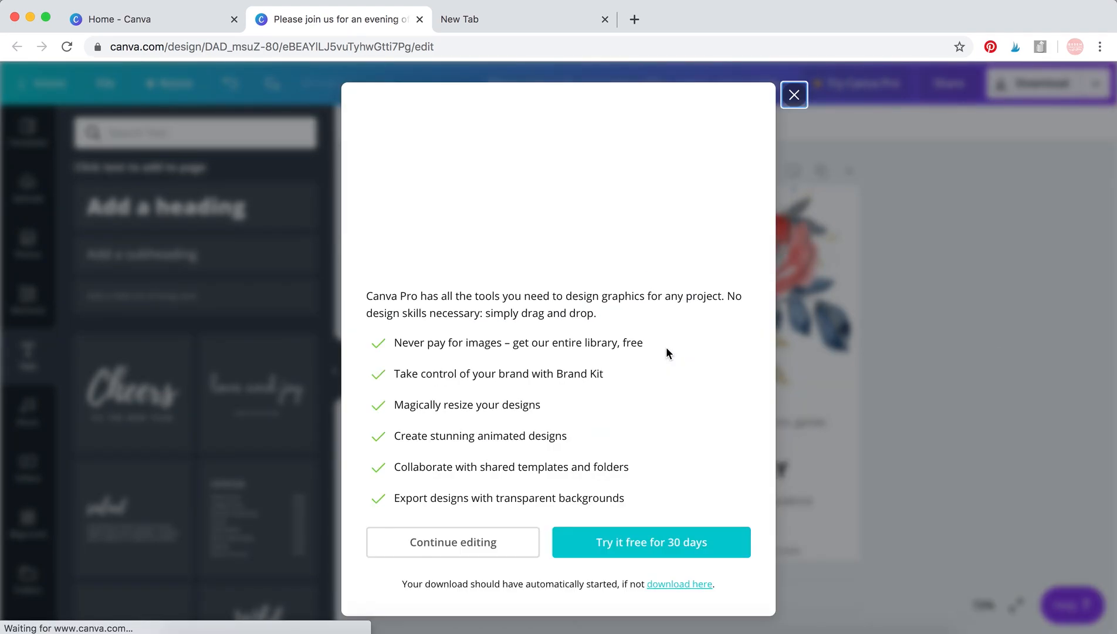
pyautogui.click(795, 95)
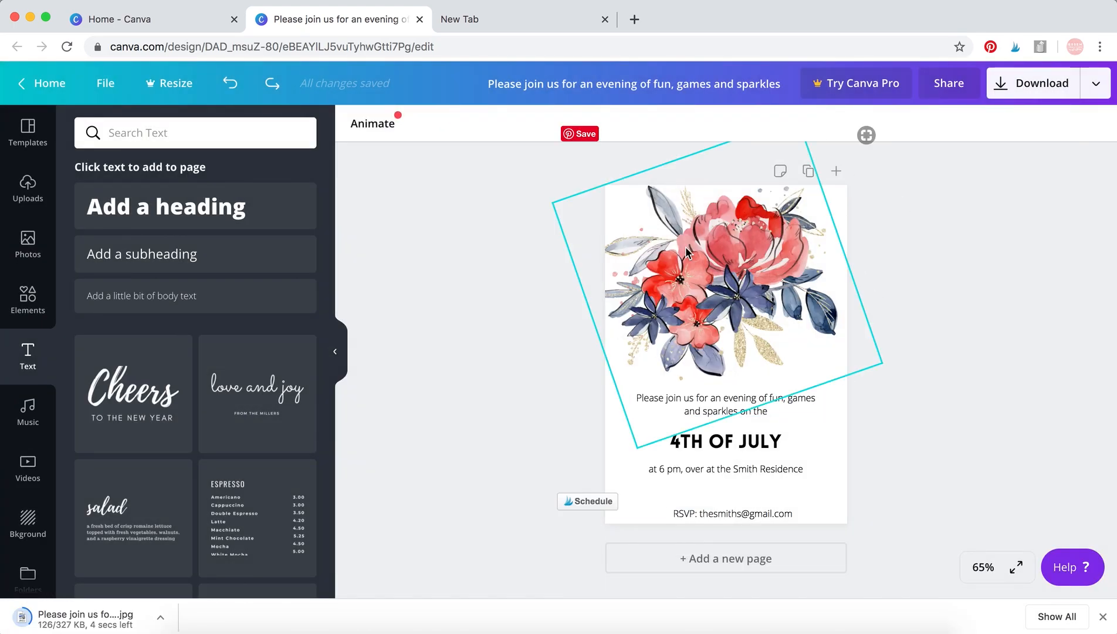